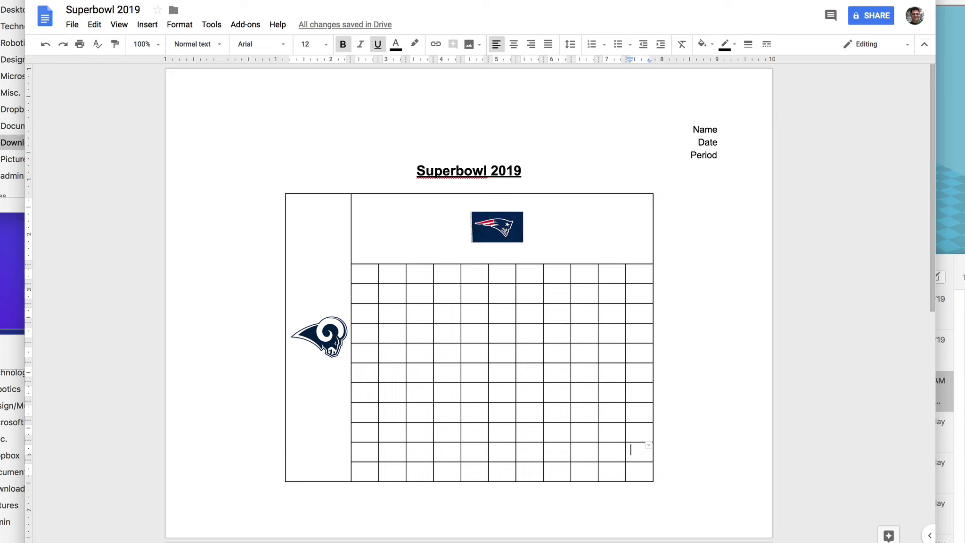
Close the finished Superbowl 2019 document to get back to the Class by month Drive folder.
key("super+w")
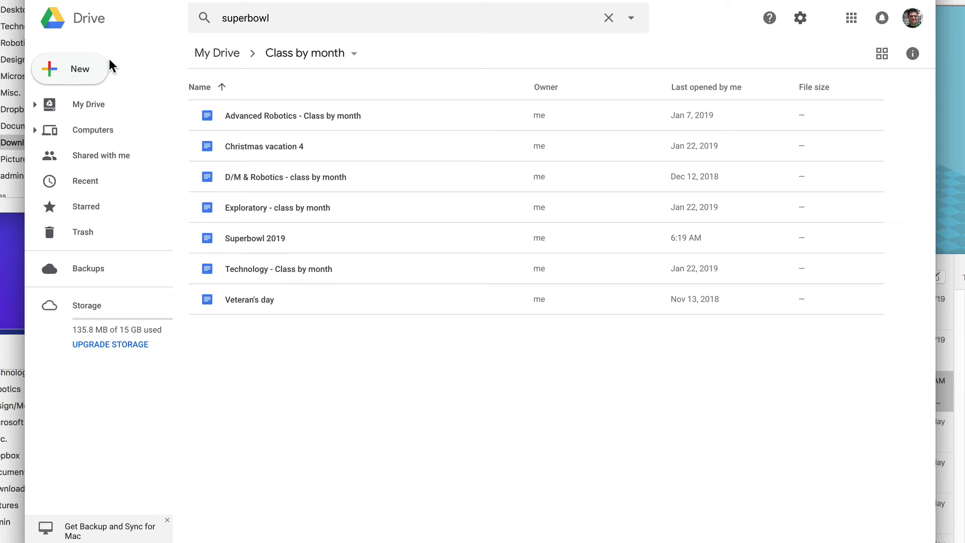
Create a new blank Google Doc from Drive and type 'Superbolwl 2019' as its title.
left_click(67, 74)
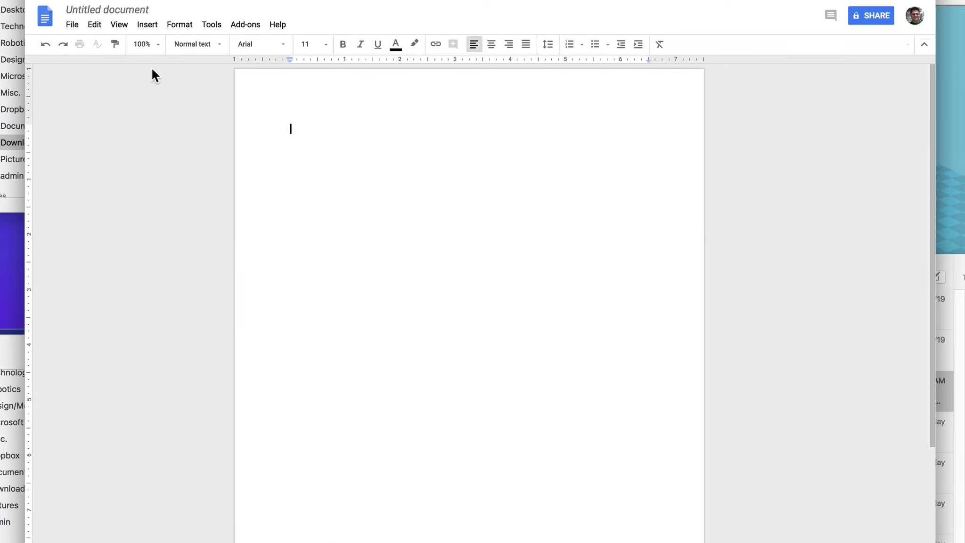
left_click(101, 9)
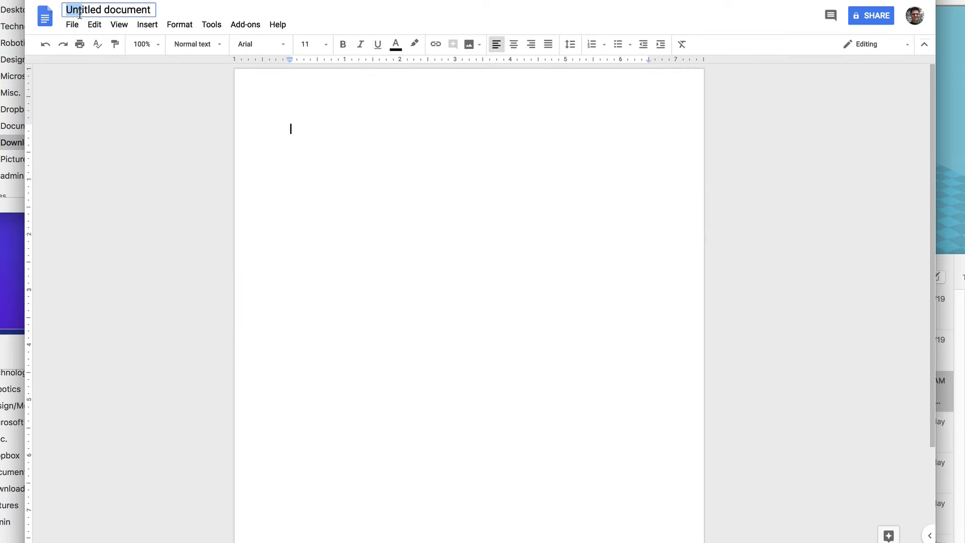
left_click(102, 9)
triple_click(102, 9)
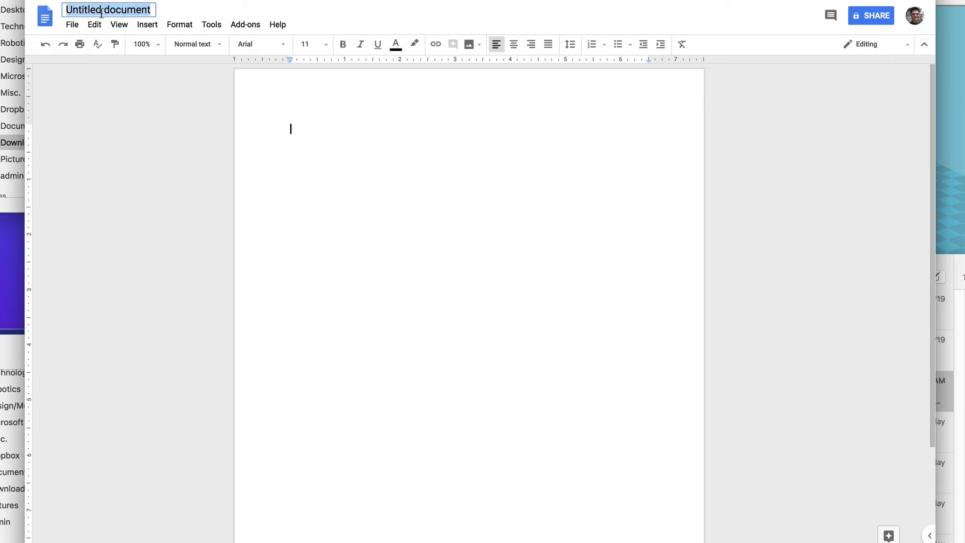
type("Superbol")
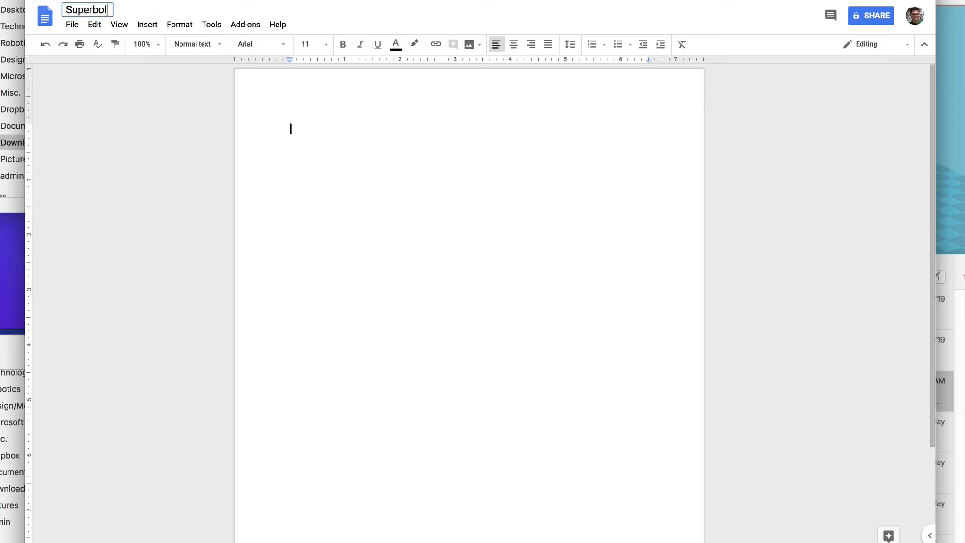
key("BackSpace")
type("wl 2019")
Change the page orientation to Landscape in Page setup.
left_click(72, 26)
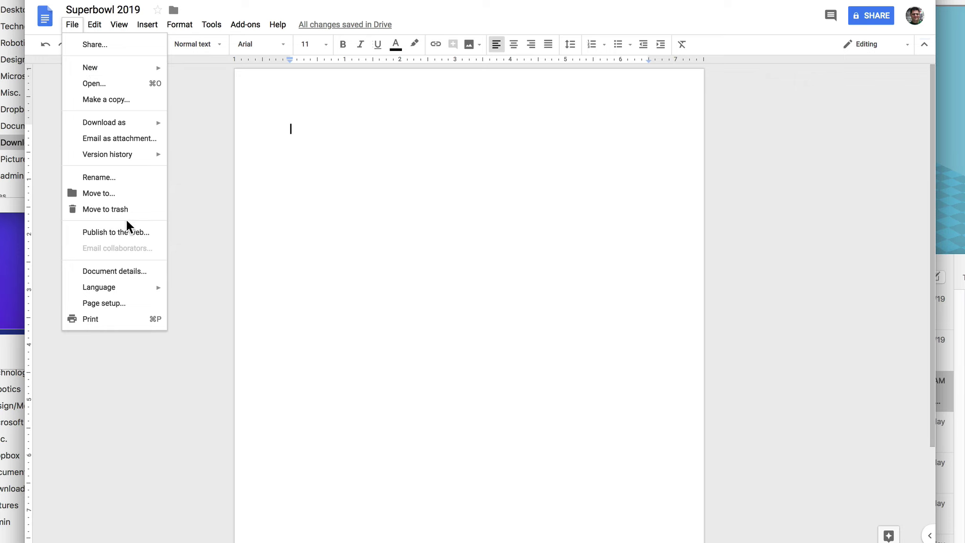
left_click(105, 303)
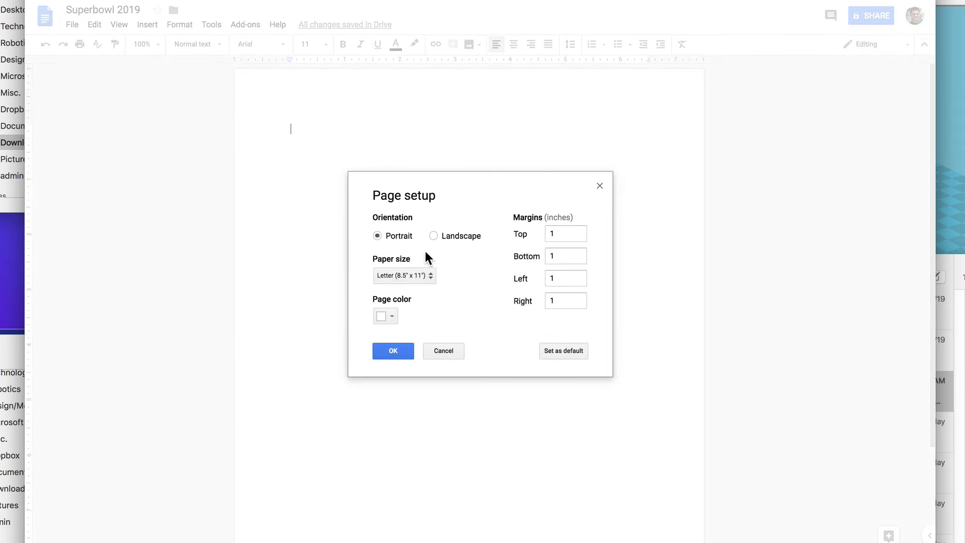
left_click(434, 235)
left_click(397, 352)
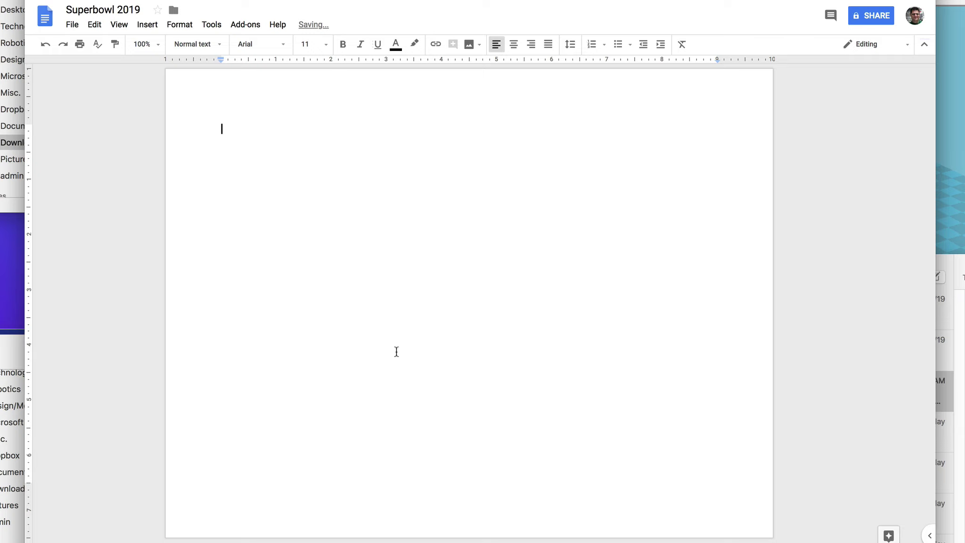
Type right-aligned Name, Date and Period on separate lines at the top of the page.
left_click(531, 46)
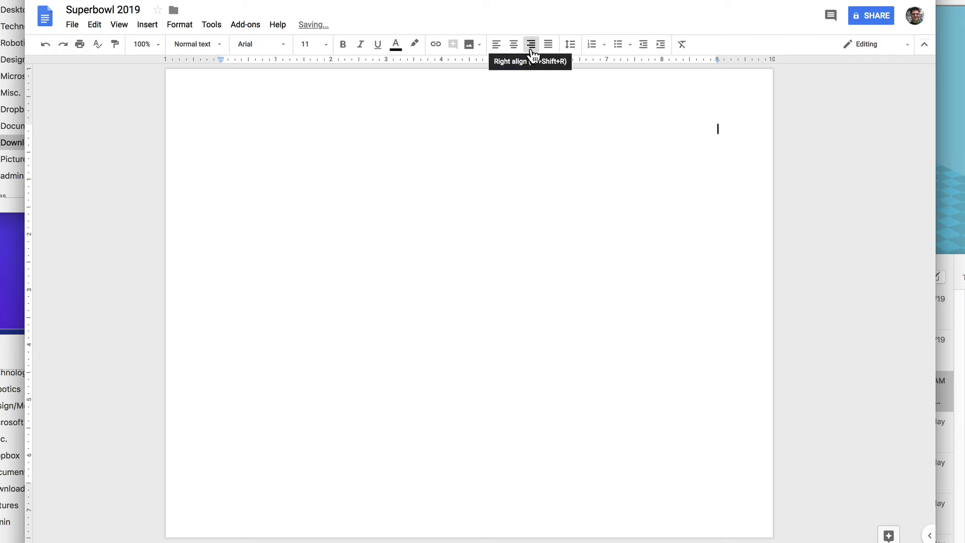
type("Name")
key("Return")
type("Date")
key("Return")
type("Period")
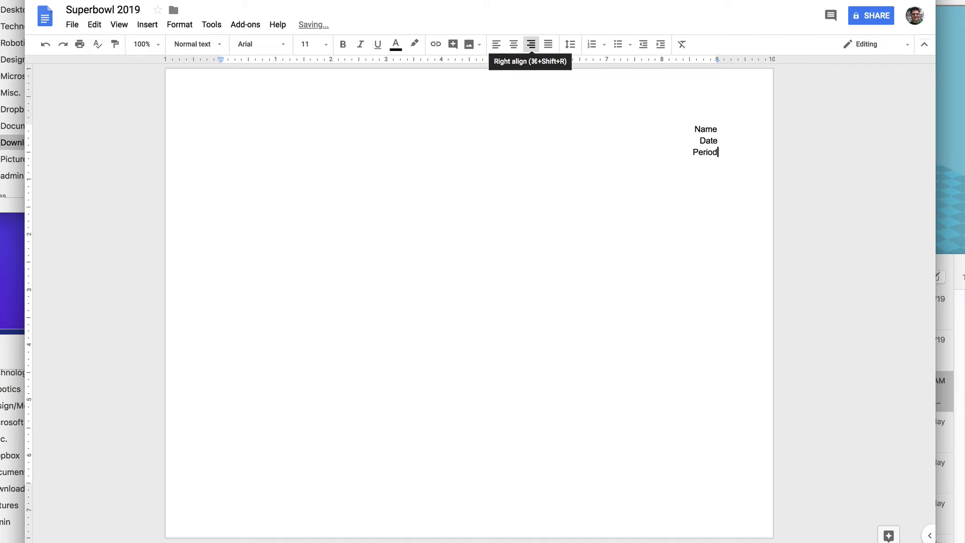
key("Return")
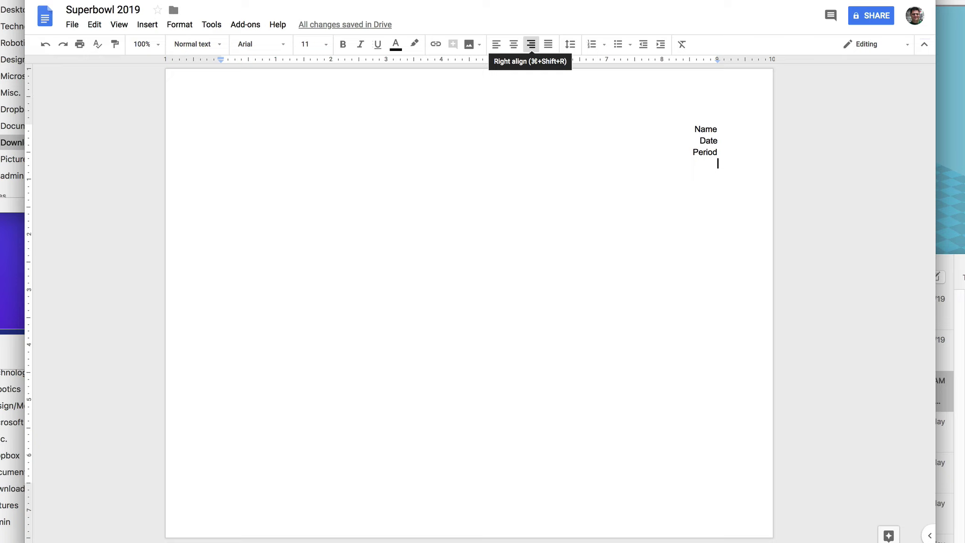
Add a centred 'Superbowl 2019' title line and start a new line below it.
type("Superbowl")
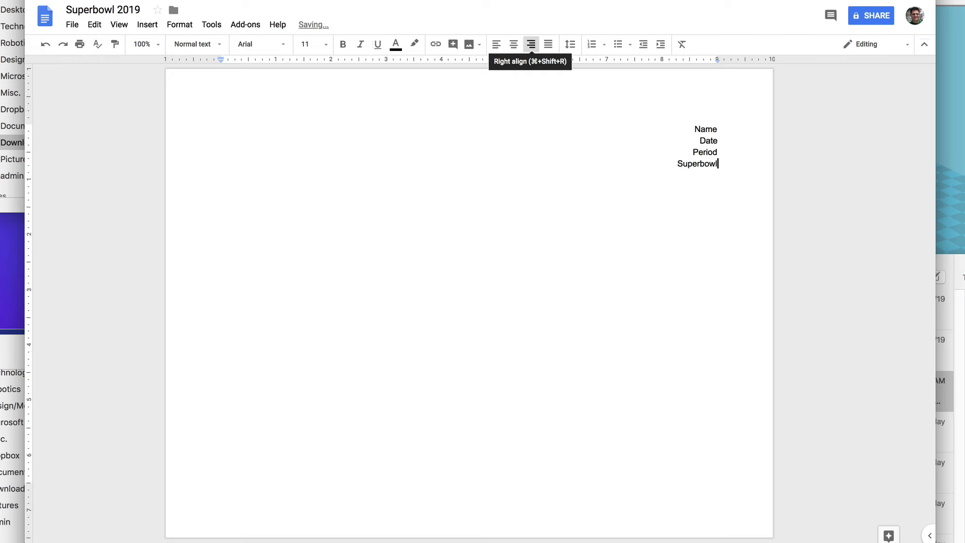
type(" 2019")
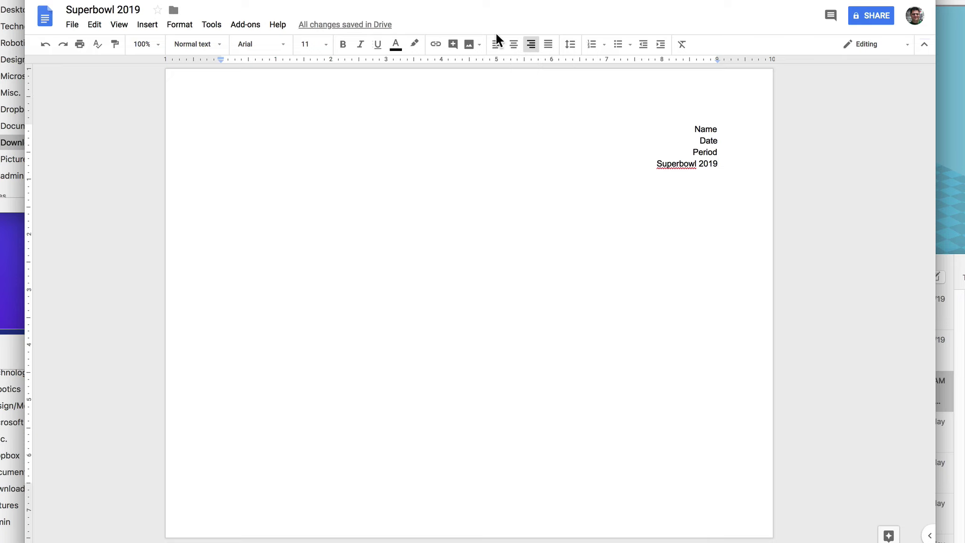
left_click(513, 45)
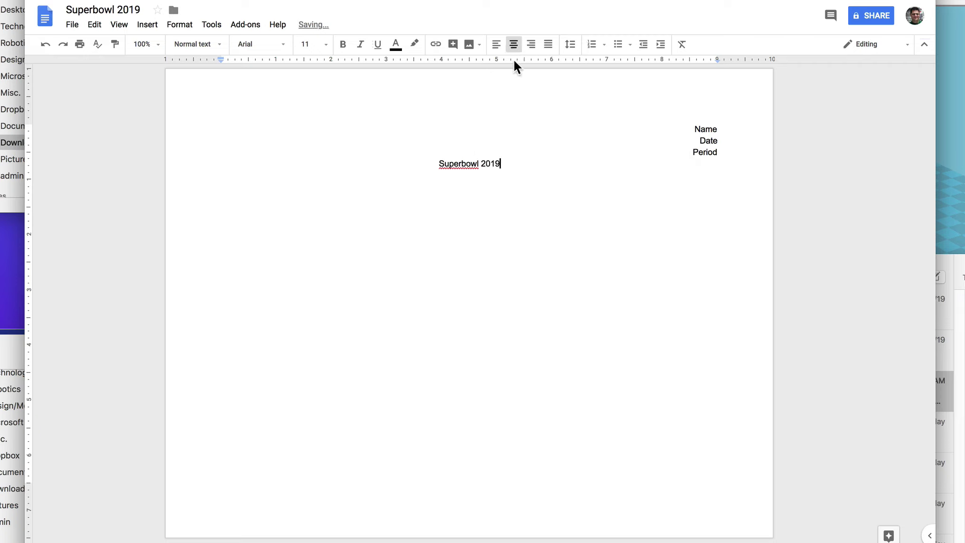
key("Return")
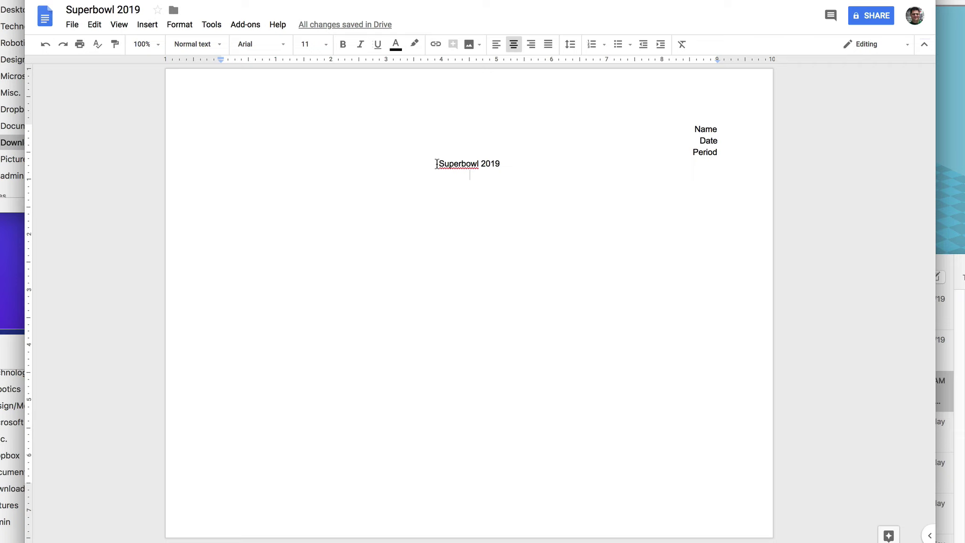
Set the Name, Date and Period lines to font size 12.
left_click(692, 129)
left_click_drag(710, 130, 760, 152)
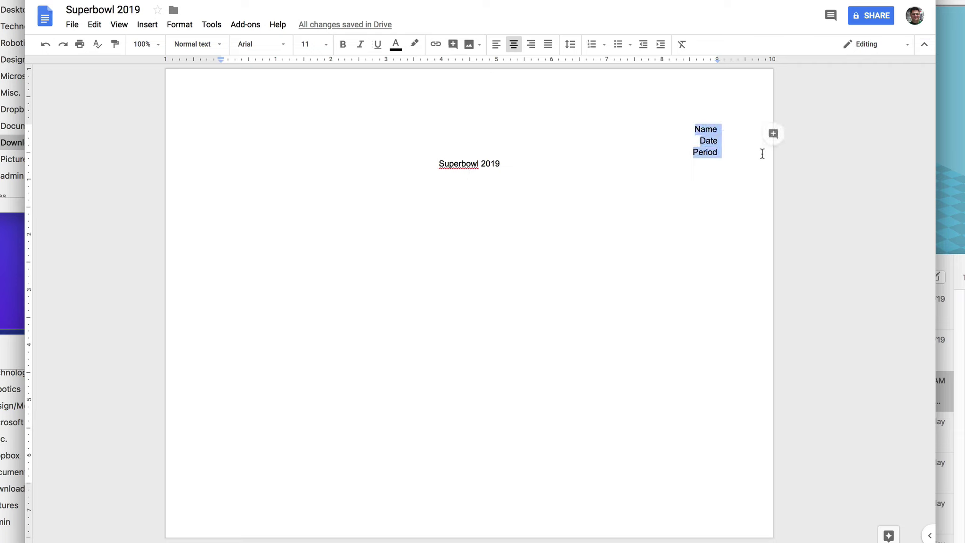
left_click(326, 45)
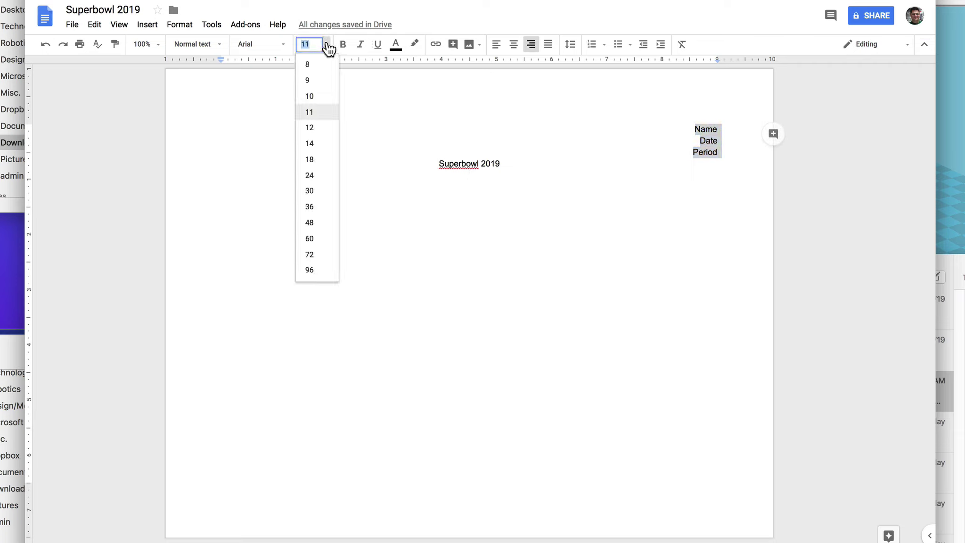
left_click(321, 127)
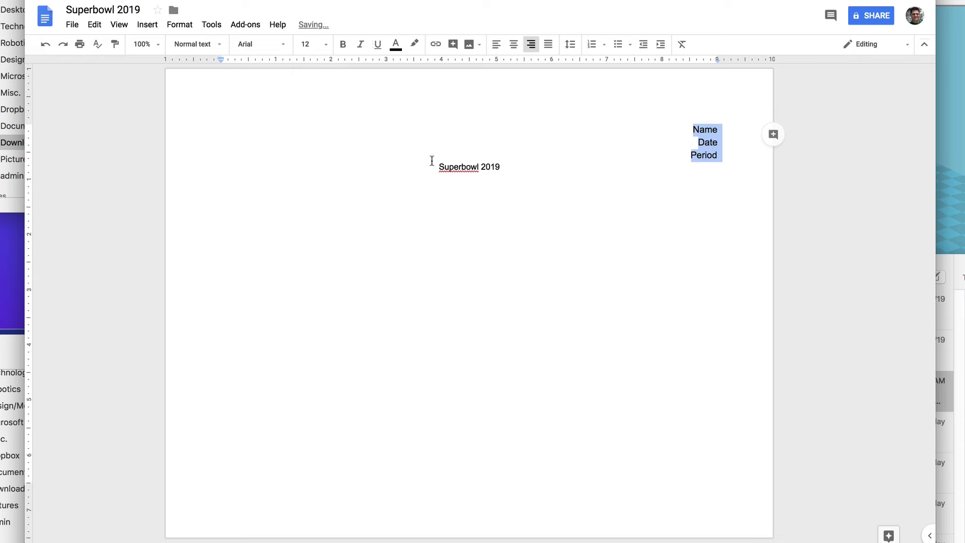
Make the Superbowl 2019 title 18 pt, bold and underlined, then move below it.
left_click_drag(447, 167, 501, 168)
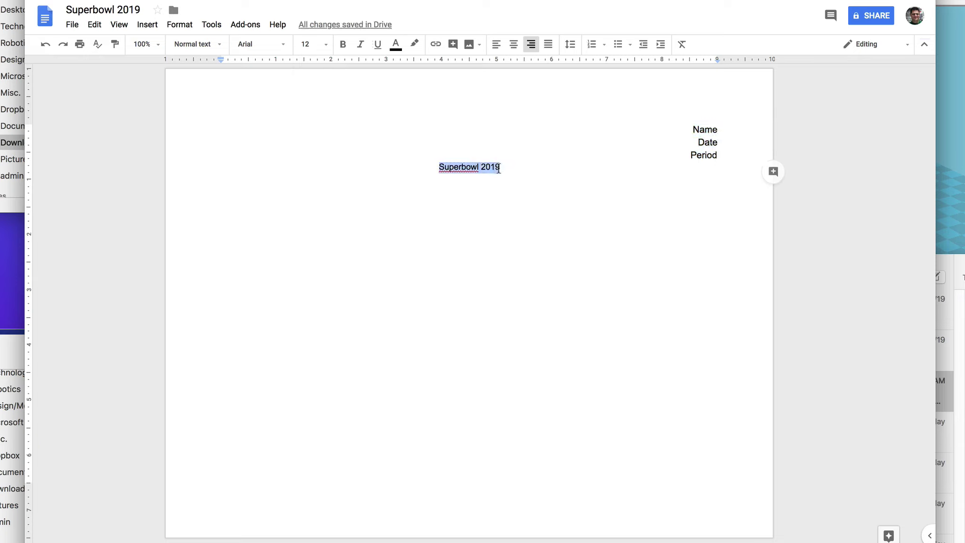
left_click(323, 44)
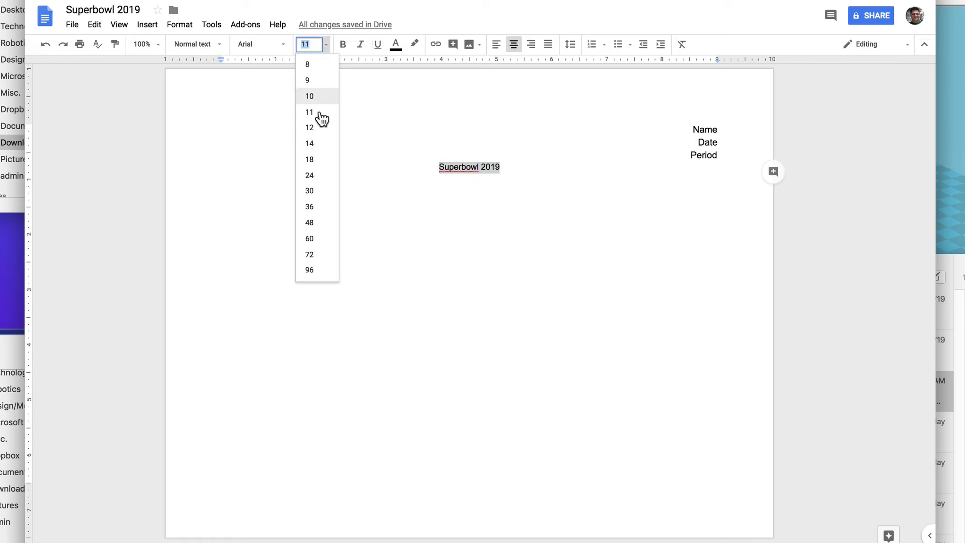
left_click(311, 159)
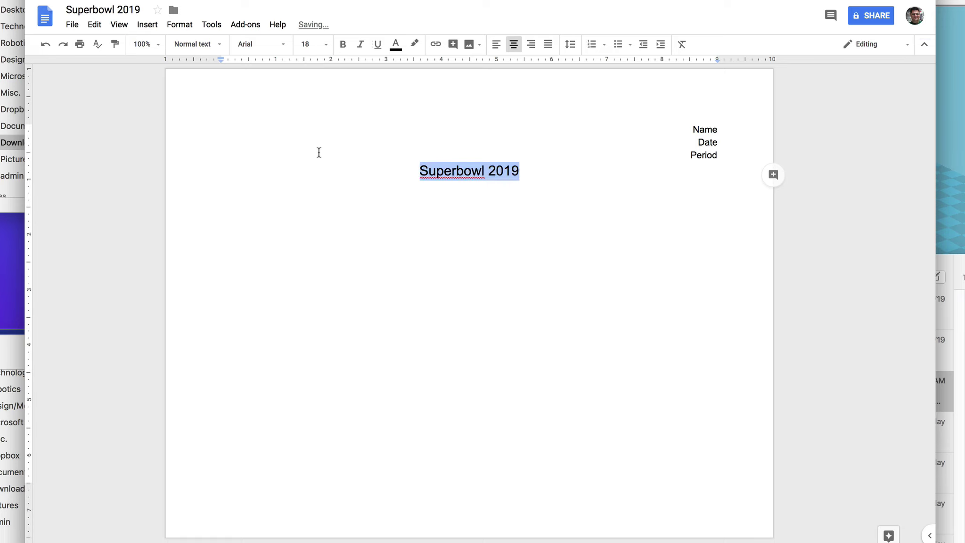
left_click(344, 47)
left_click(378, 46)
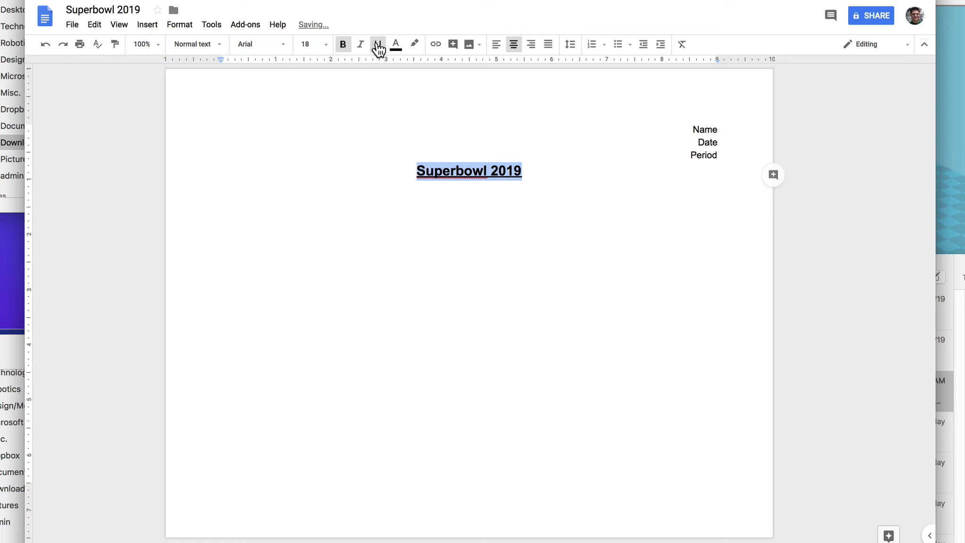
left_click(453, 211)
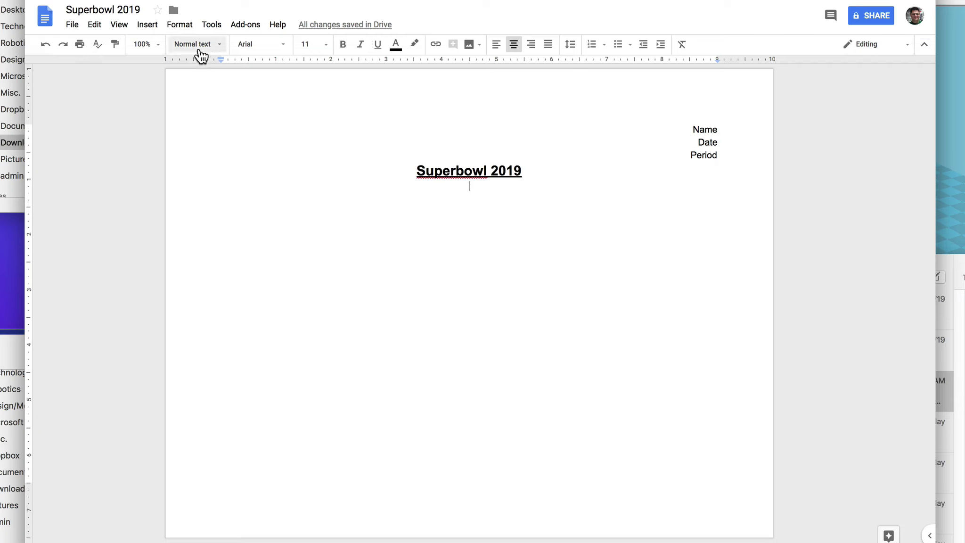
Insert a 12 x 12 table on the empty line under the title.
left_click(147, 23)
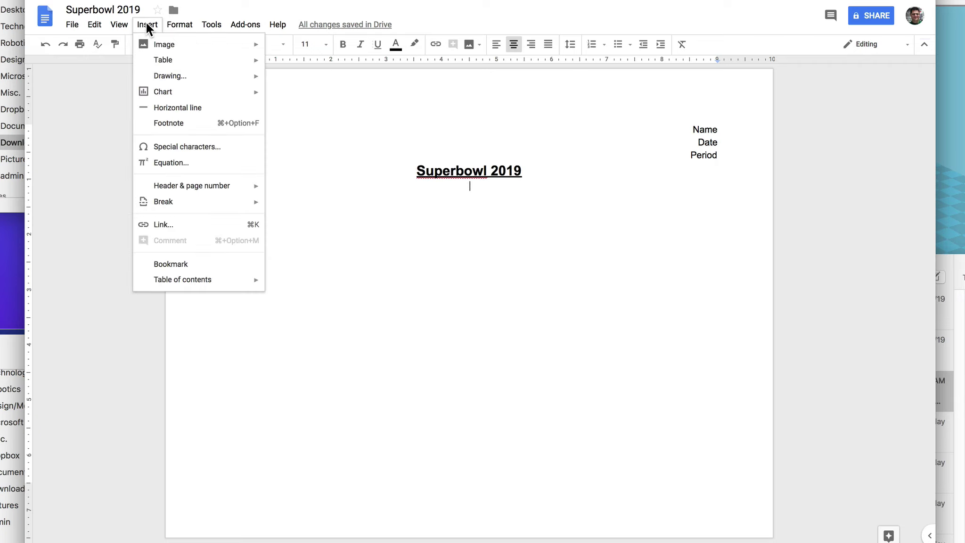
mouse_move(155, 62)
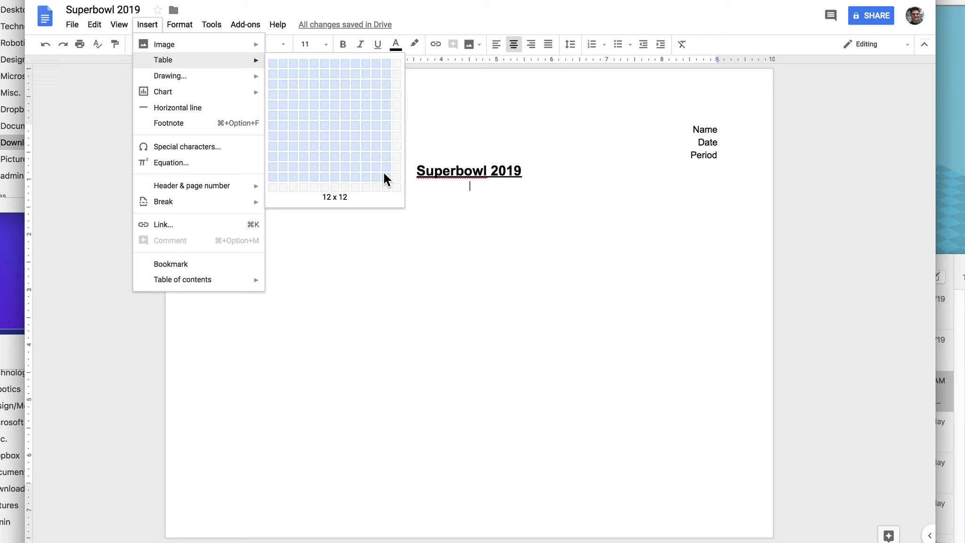
left_click(384, 173)
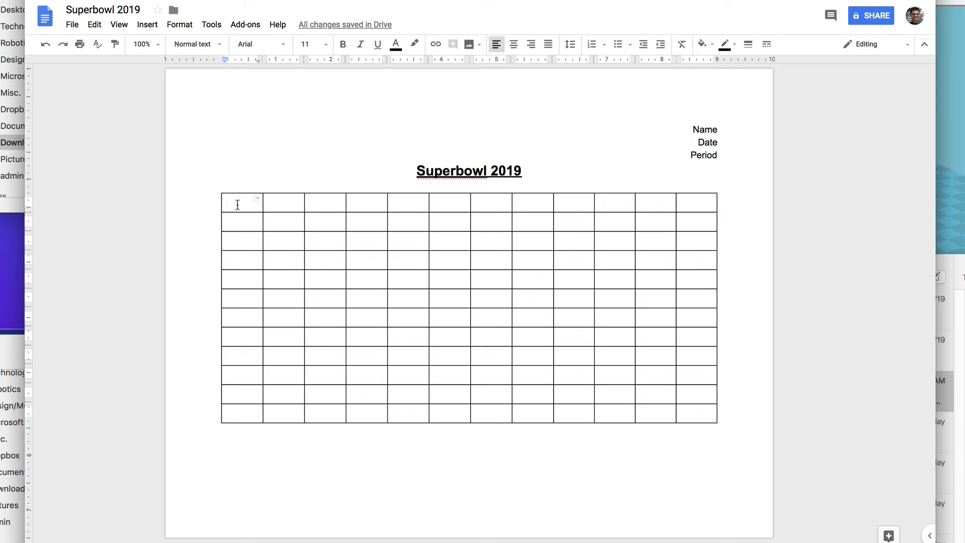
Set the whole table's column width to 0.5 inches in Table properties.
left_click_drag(238, 205, 704, 415)
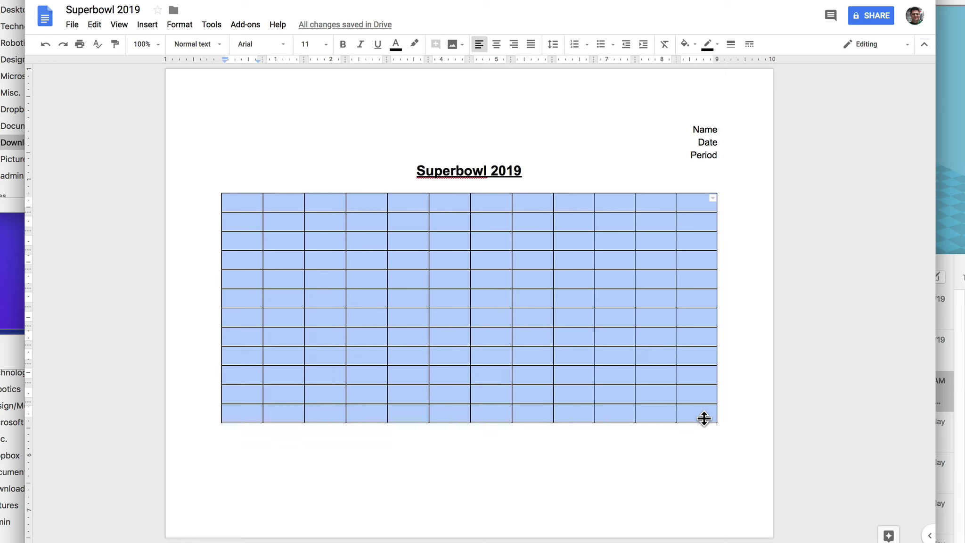
right_click(368, 224)
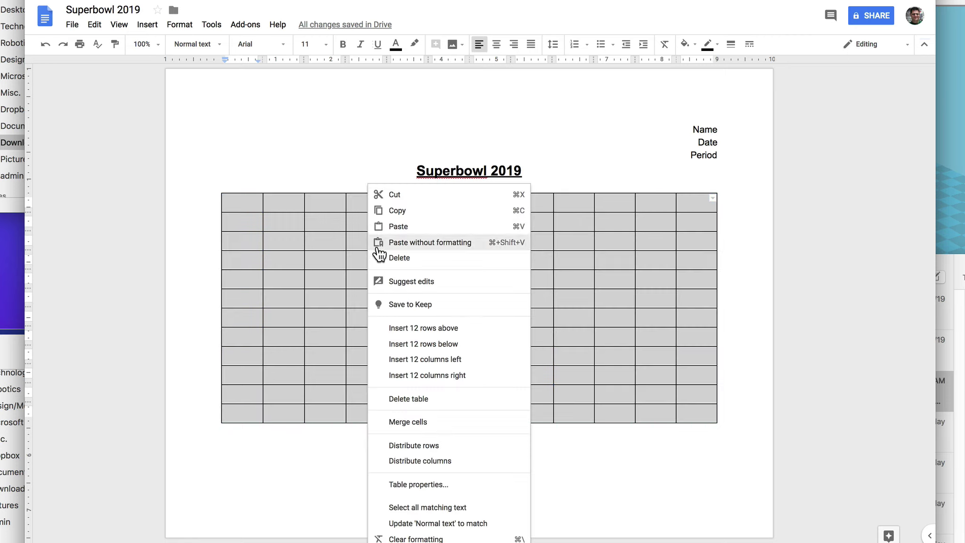
left_click(442, 485)
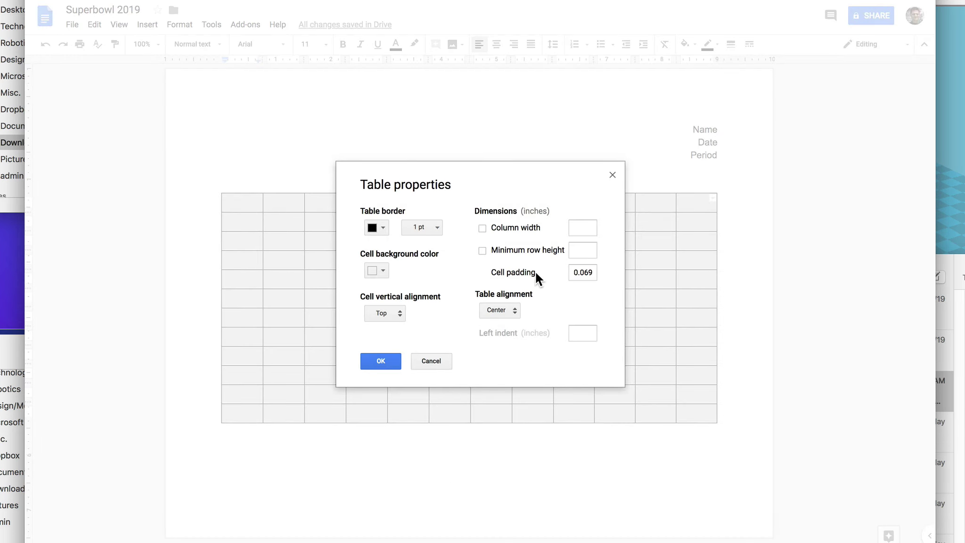
left_click(481, 228)
left_click(581, 228)
type(".5")
left_click(381, 361)
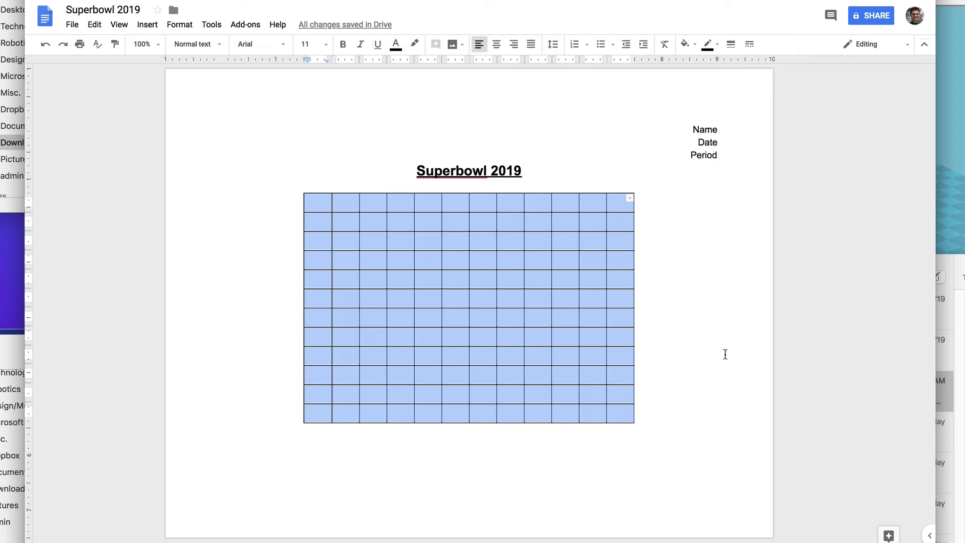
Merge the table's top row into a single cell.
left_click(323, 205)
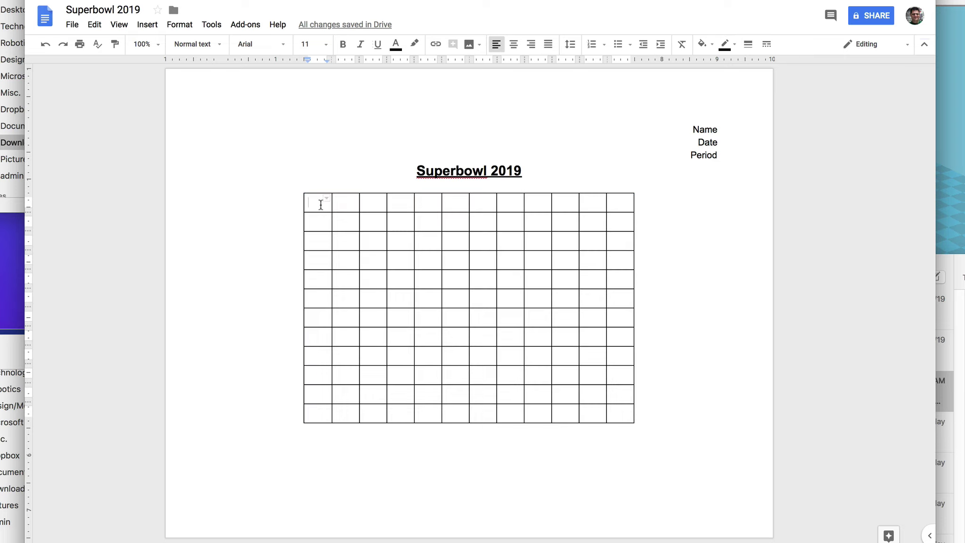
left_click_drag(315, 205, 622, 209)
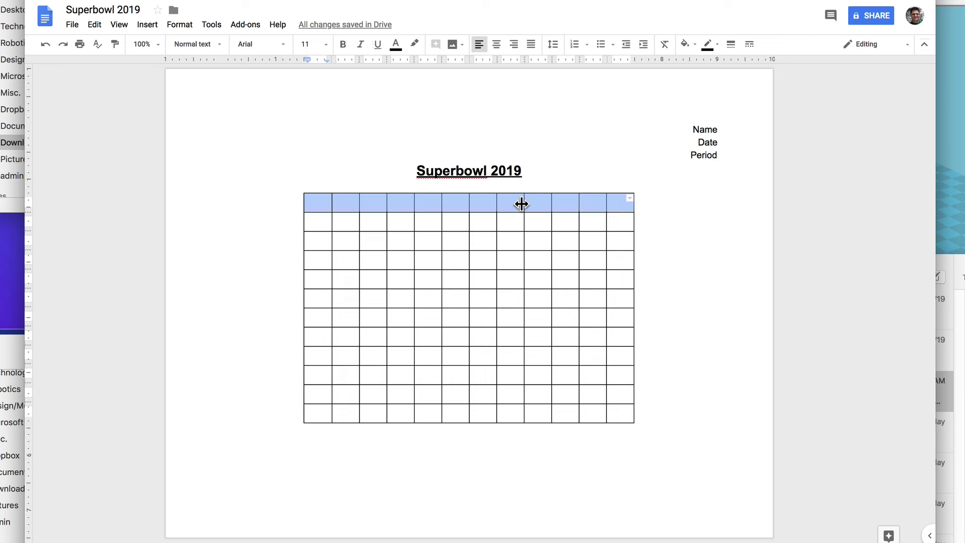
right_click(480, 208)
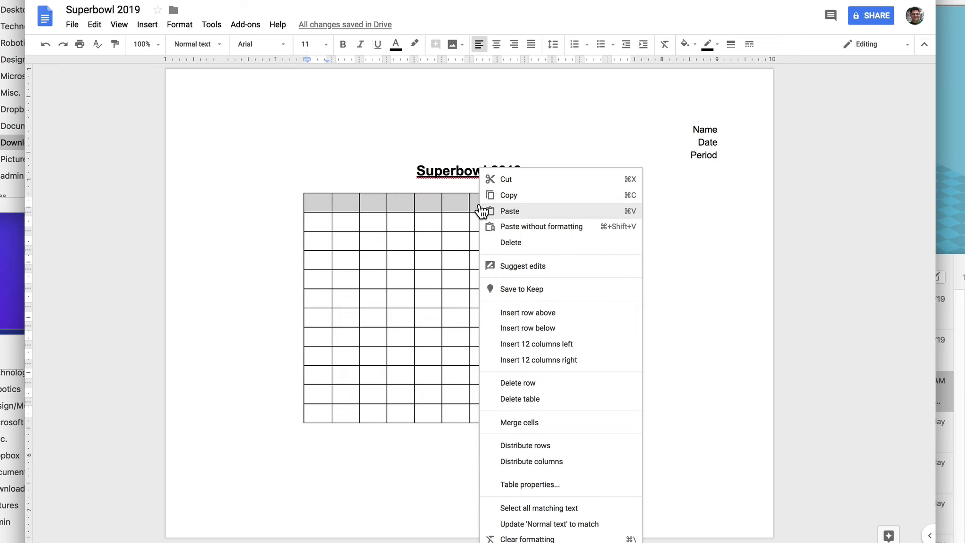
left_click(549, 423)
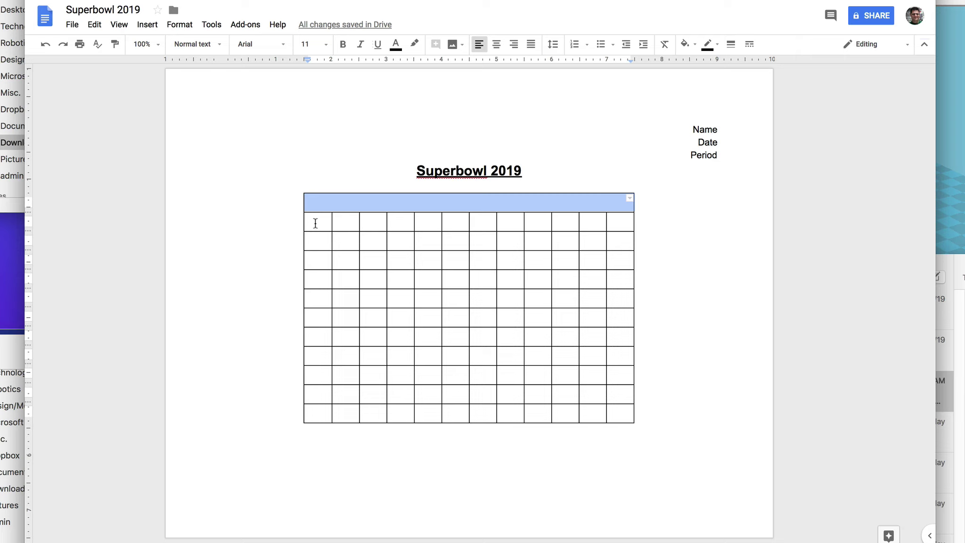
Merge the first column below the top row into one cell, then tidy the merged header cell.
left_click_drag(316, 223, 319, 410)
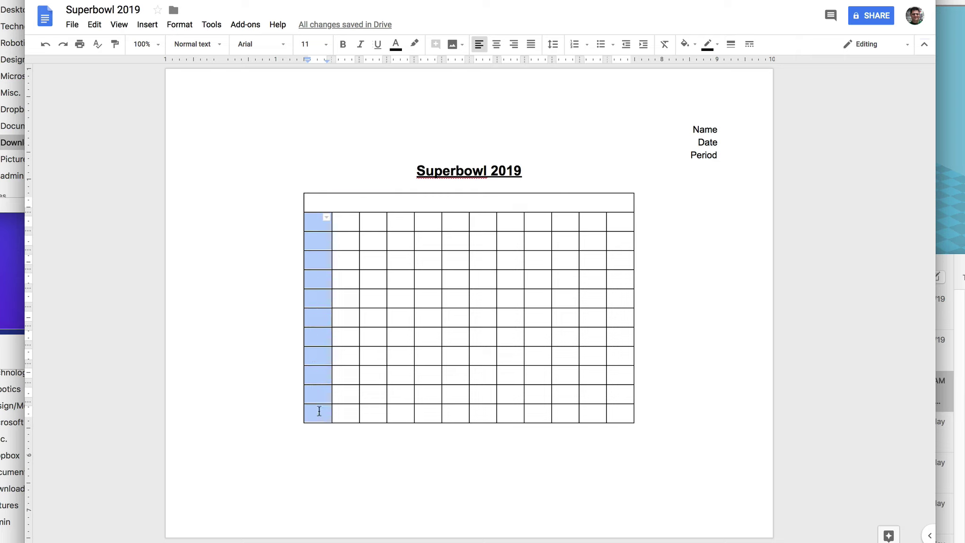
right_click(317, 357)
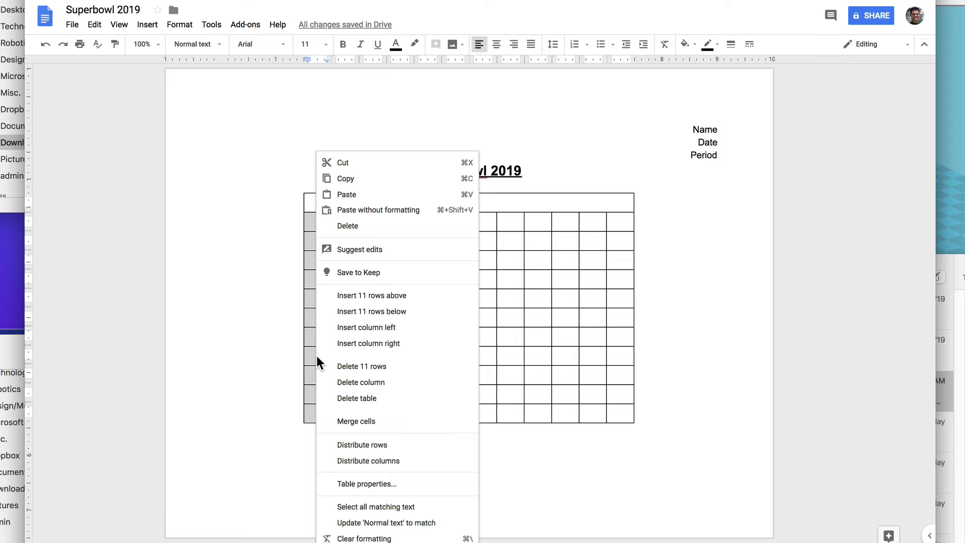
left_click(357, 421)
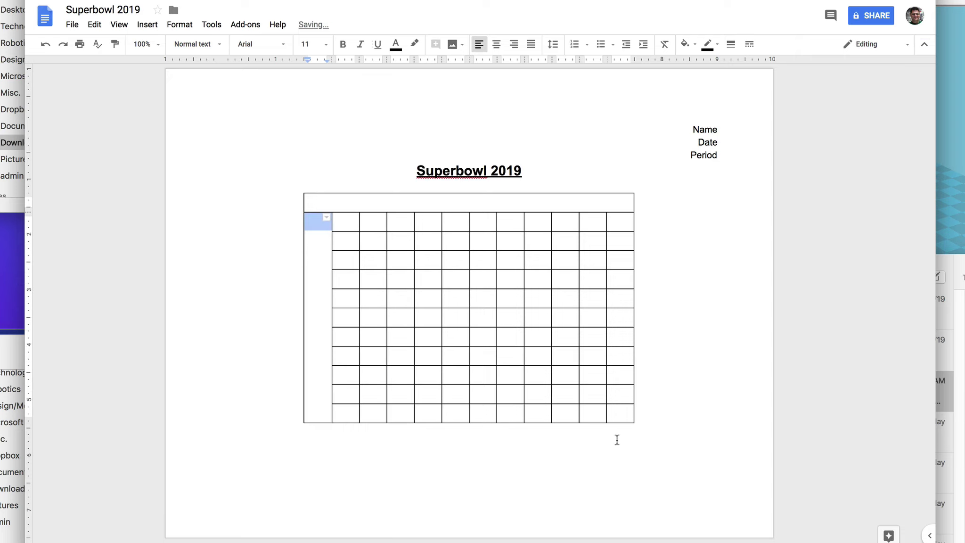
left_click(471, 202)
key("BackSpace")
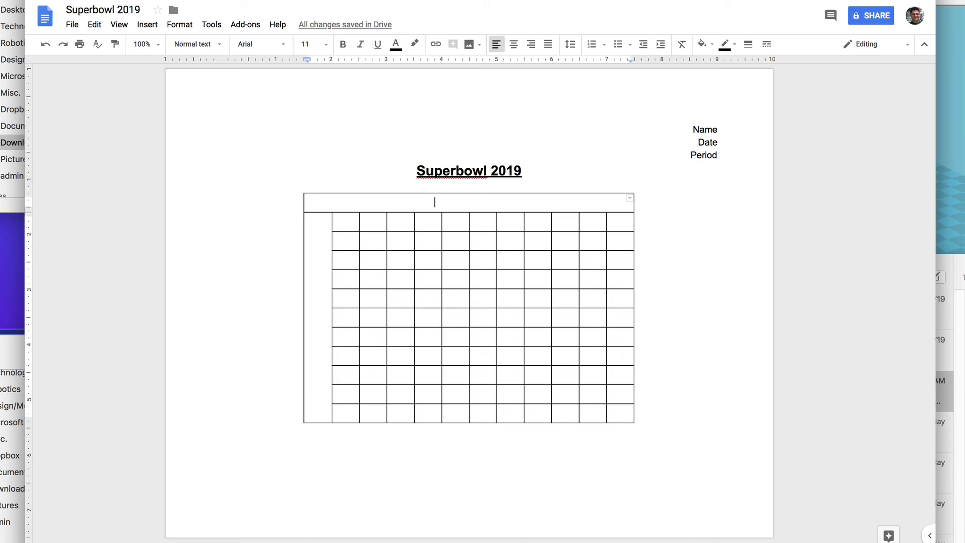
Search Google Images for 'la rams' logos and copy the first Rams logo image.
key("ctrl+Tab")
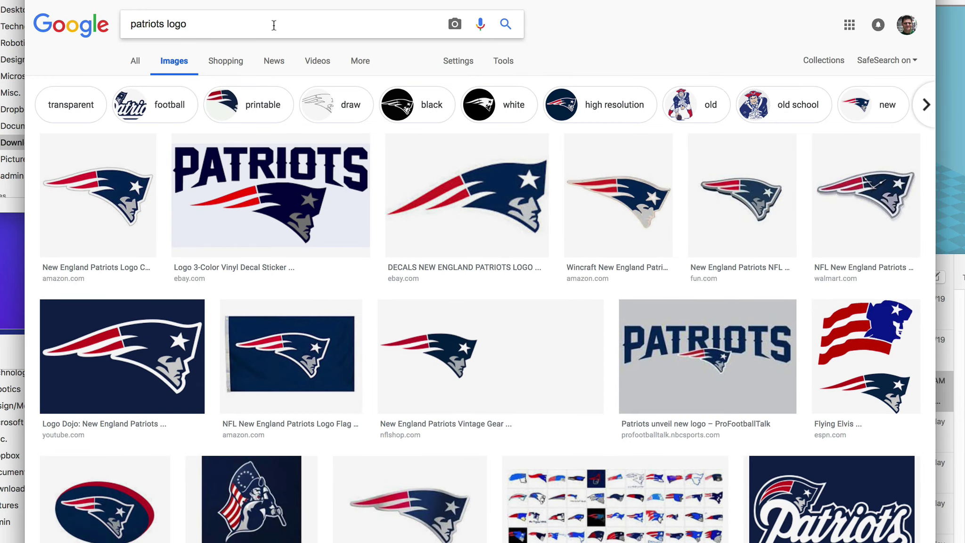
double_click(143, 23)
type("la ram")
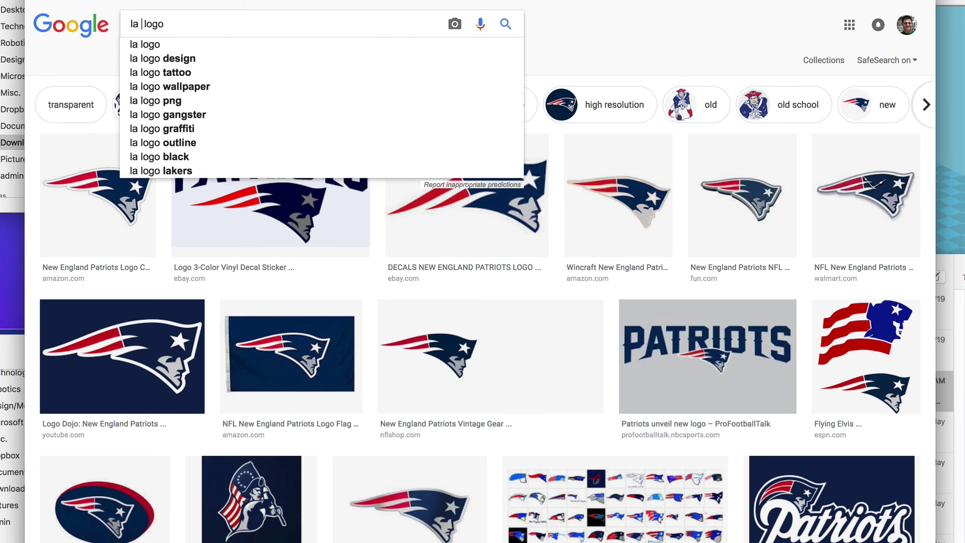
type("s")
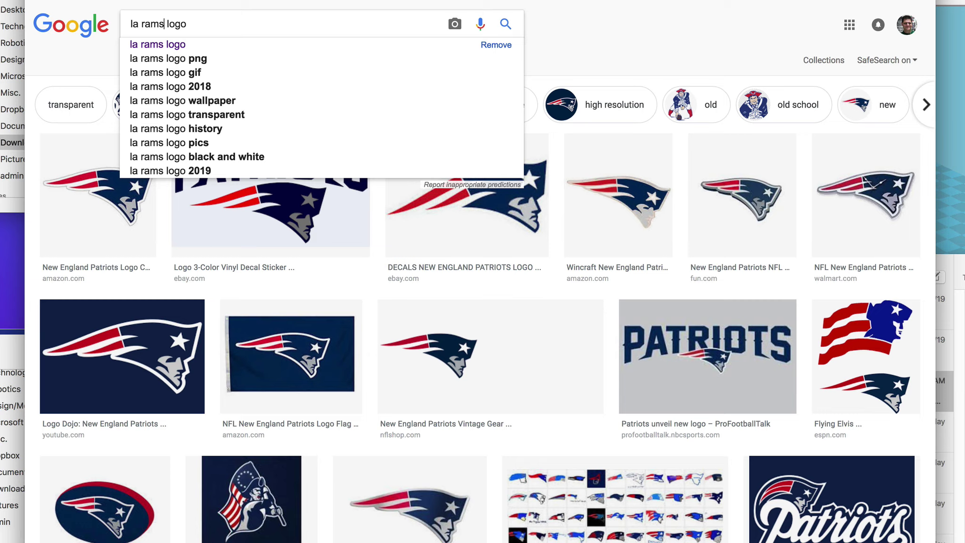
key("Return")
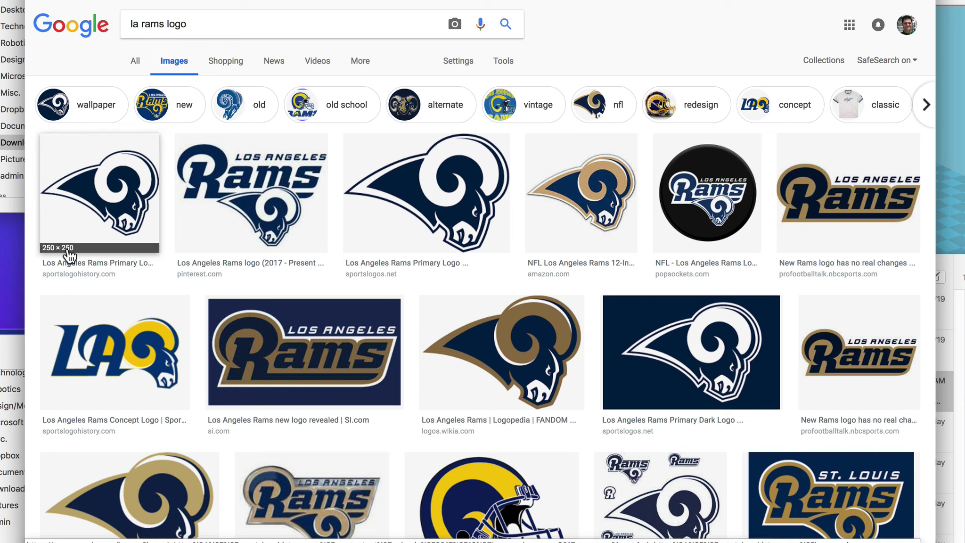
right_click(97, 192)
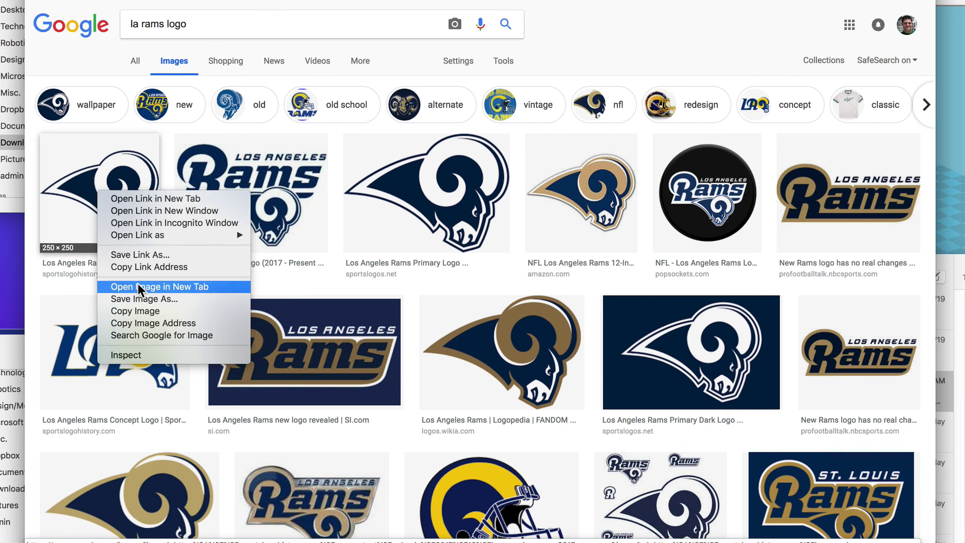
left_click(155, 311)
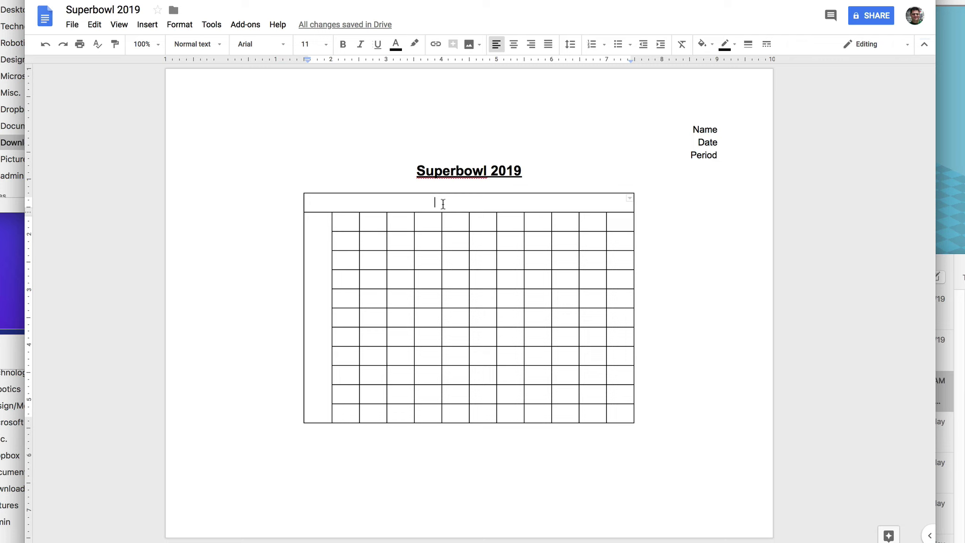
Paste the Rams logo into the merged header cell and shrink it to a small size.
right_click(443, 204)
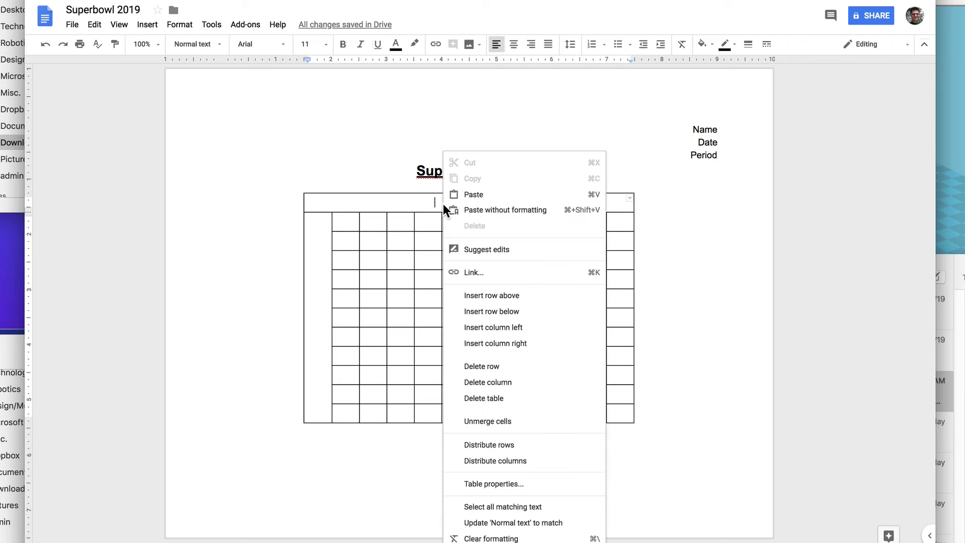
left_click(470, 197)
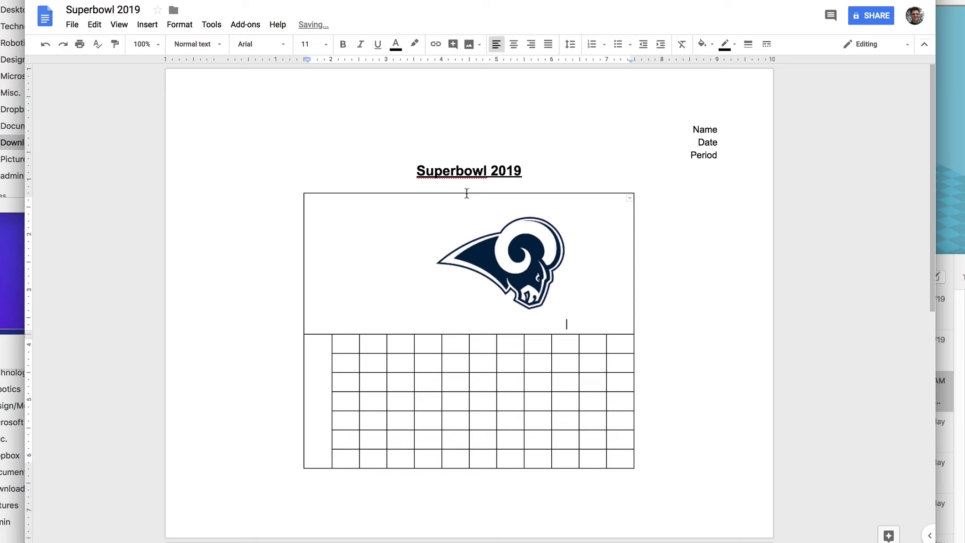
left_click(518, 262)
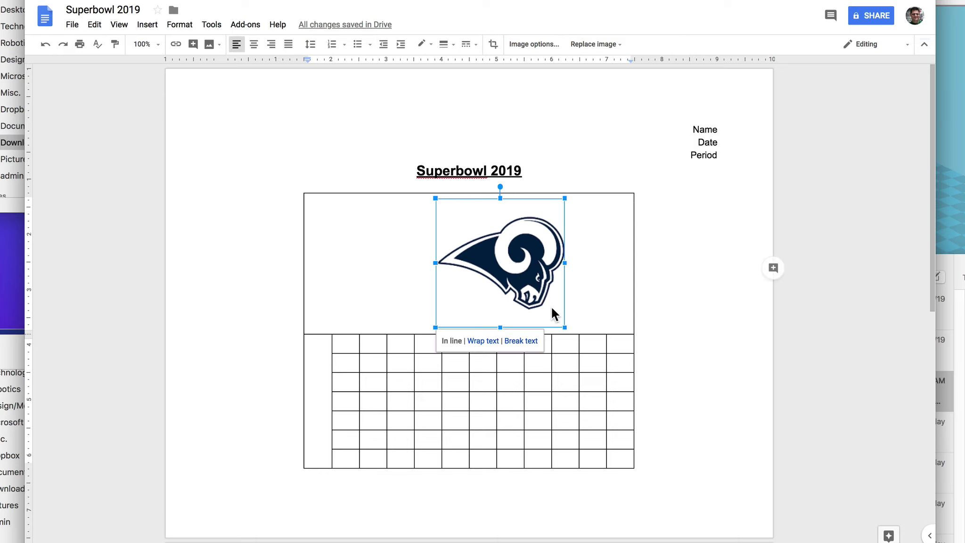
left_click_drag(564, 327, 495, 242)
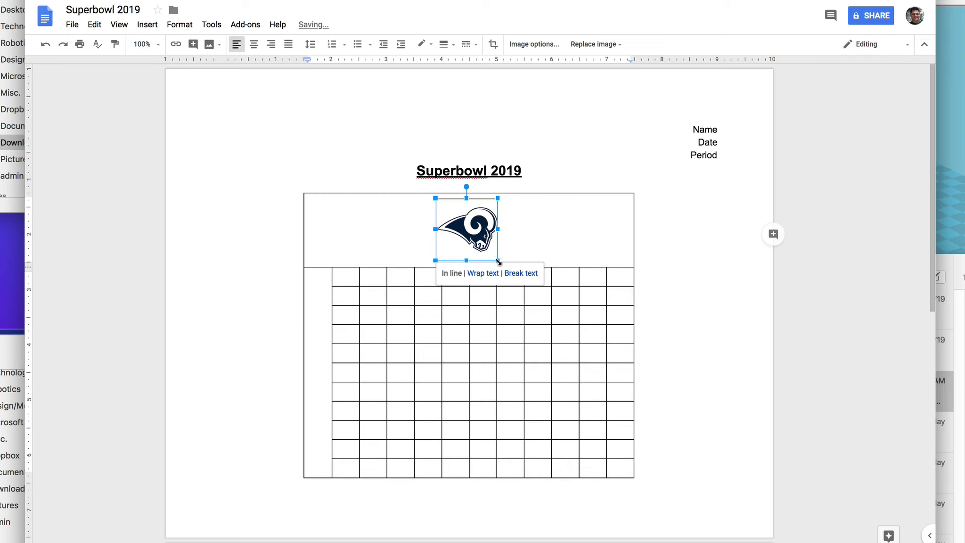
left_click(528, 232)
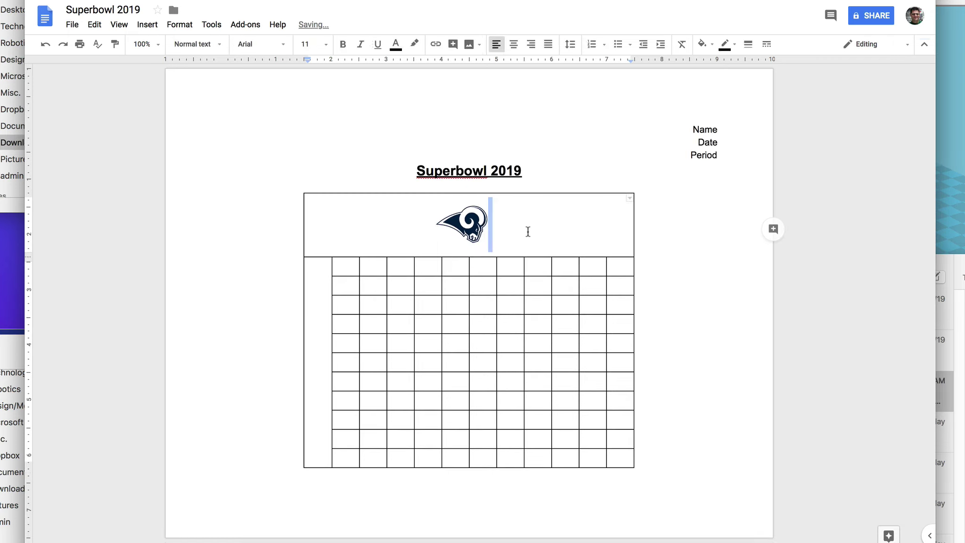
Add blank lines inside the merged left column cell.
left_click(320, 369)
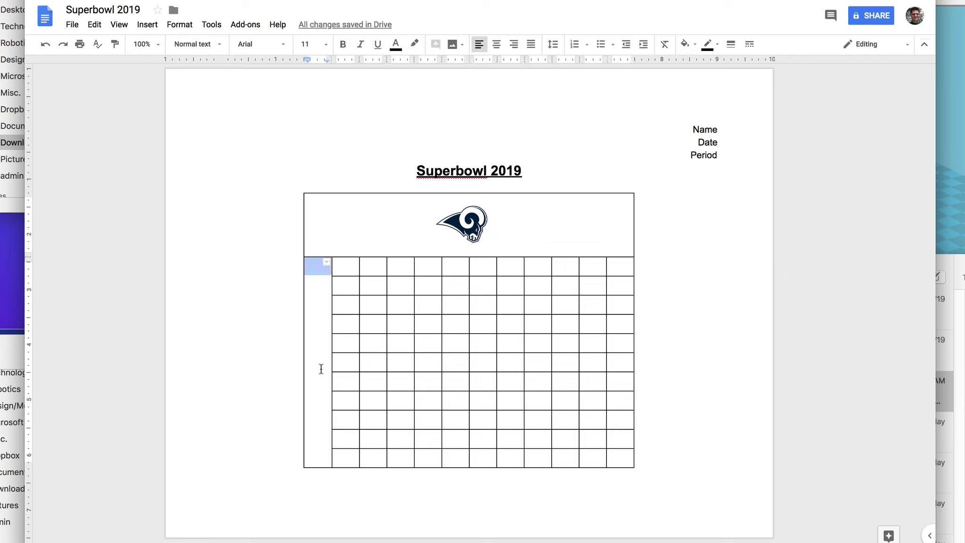
left_click(319, 276)
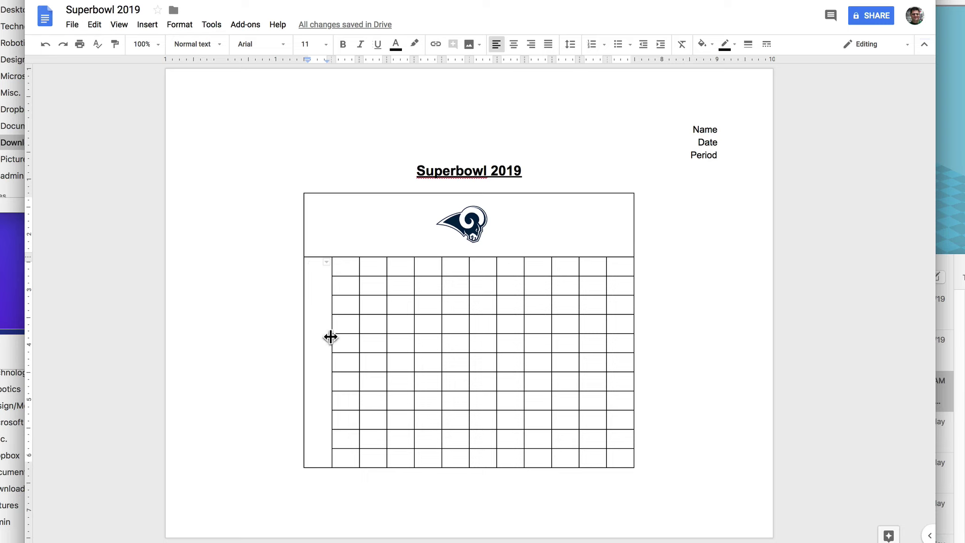
key("Return")
key("Return")
key("Return")
key("Return")
key("Return")
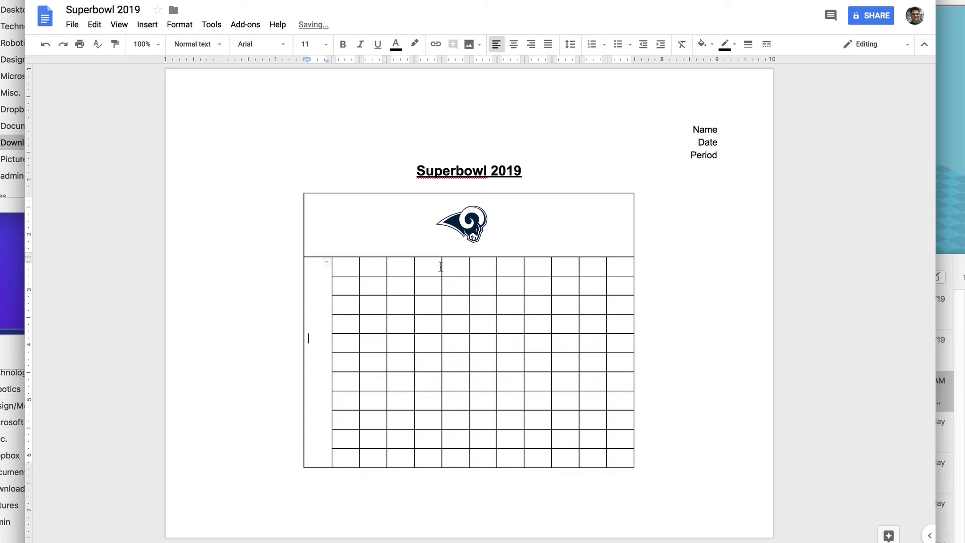
Change the image search from 'la rams' to 'patriots logo png'.
key("ctrl+Tab")
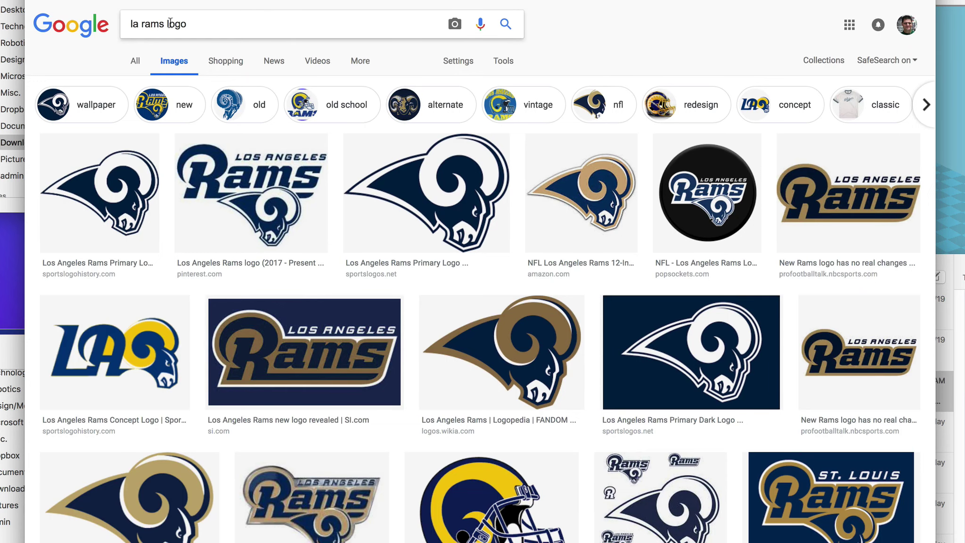
left_click_drag(165, 23, 118, 21)
type("patriots")
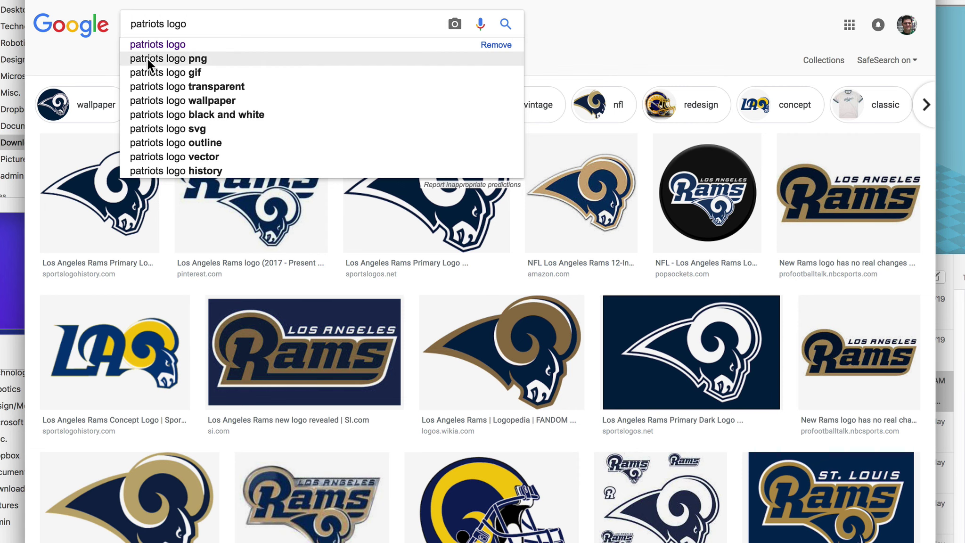
left_click(179, 59)
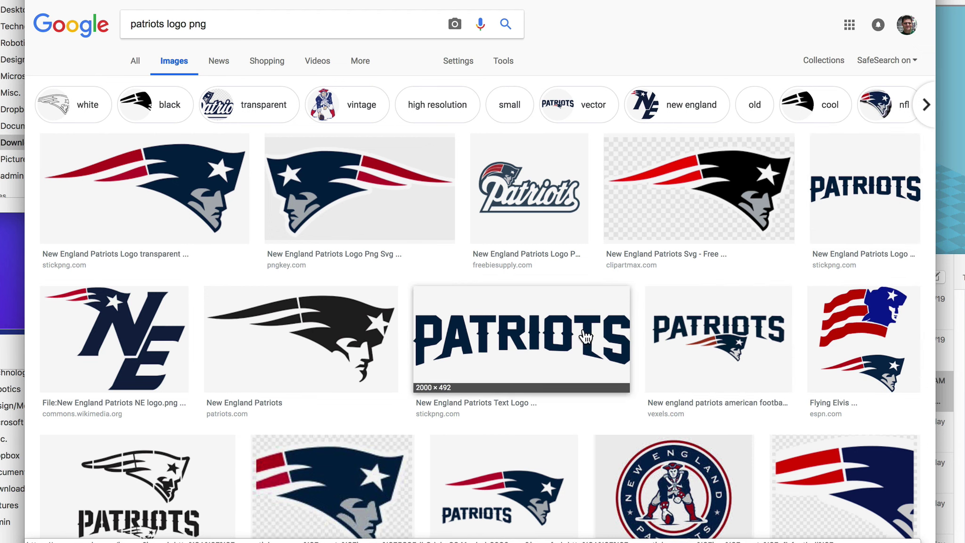
Copy the transparent clipartmax Patriots logo from the results.
scroll(492, 335, "down", 5)
scroll(500, 326, "down", 5)
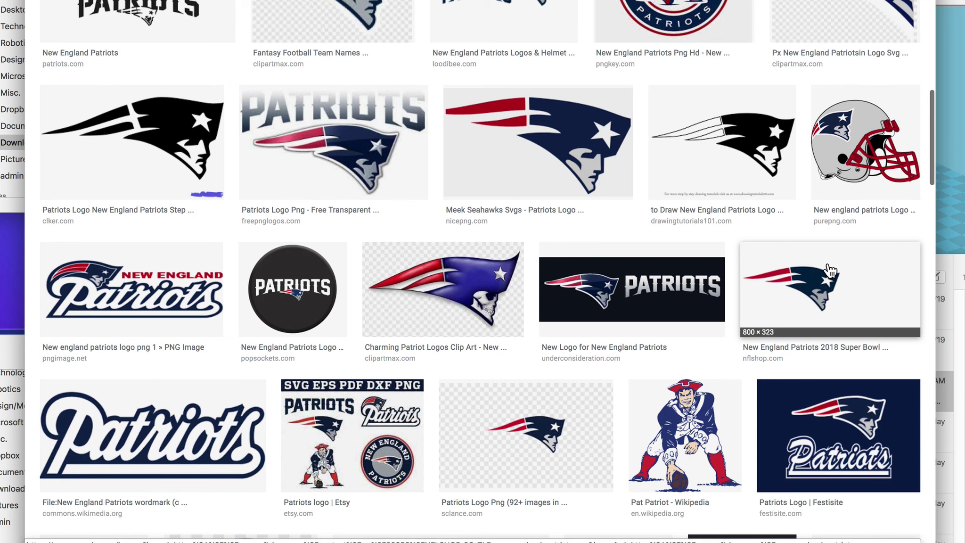
scroll(533, 413, "down", 4)
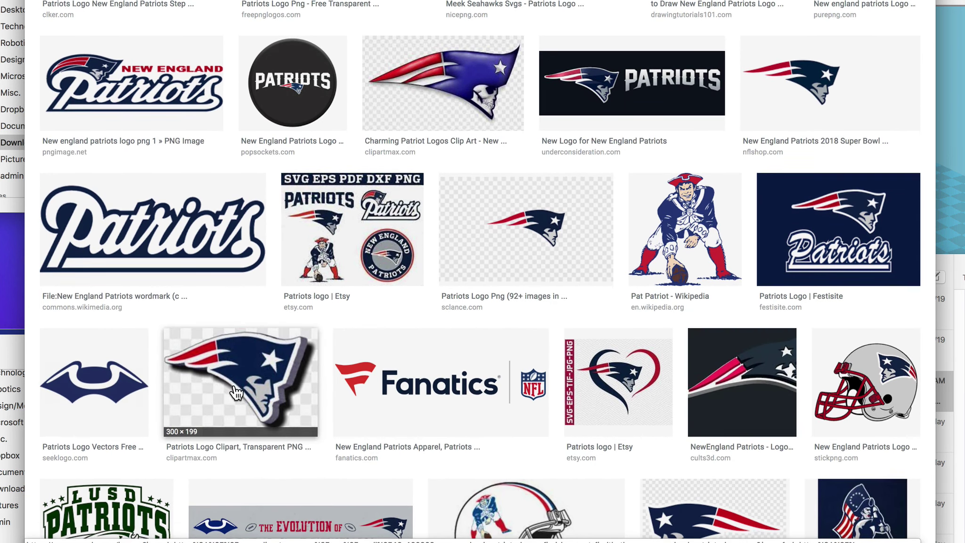
scroll(234, 384, "down", 1)
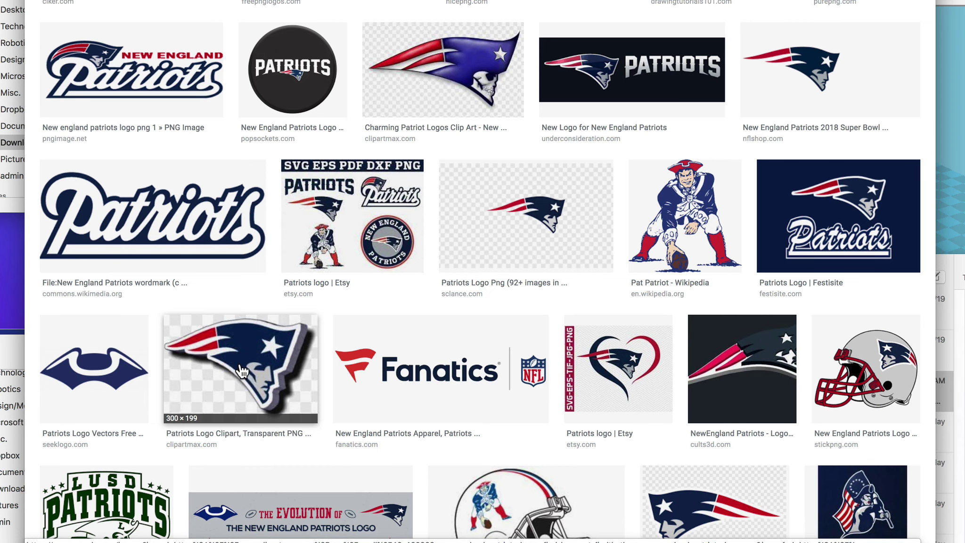
right_click(241, 371)
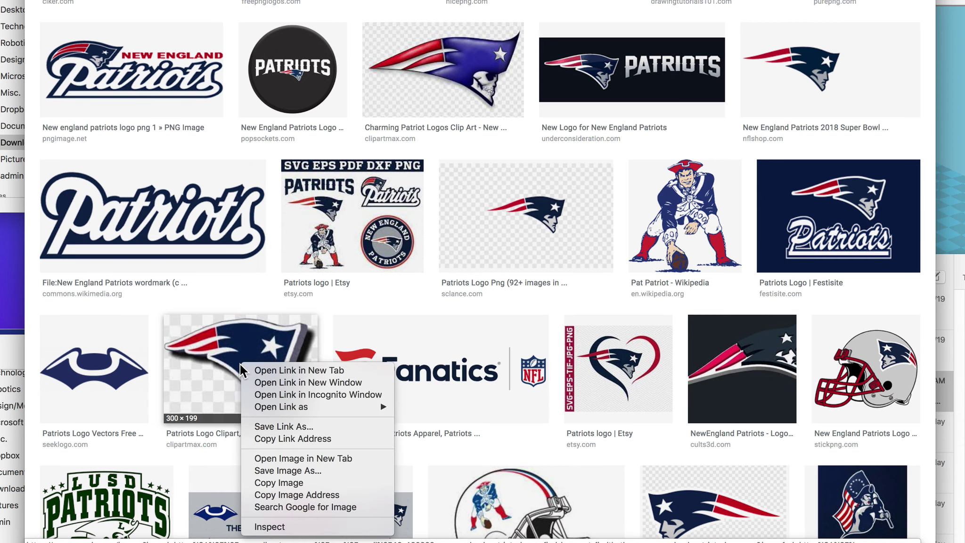
left_click(312, 483)
Paste the Patriots logo into the table's merged left column in the Superbowl 2019 doc.
key("ctrl+Tab")
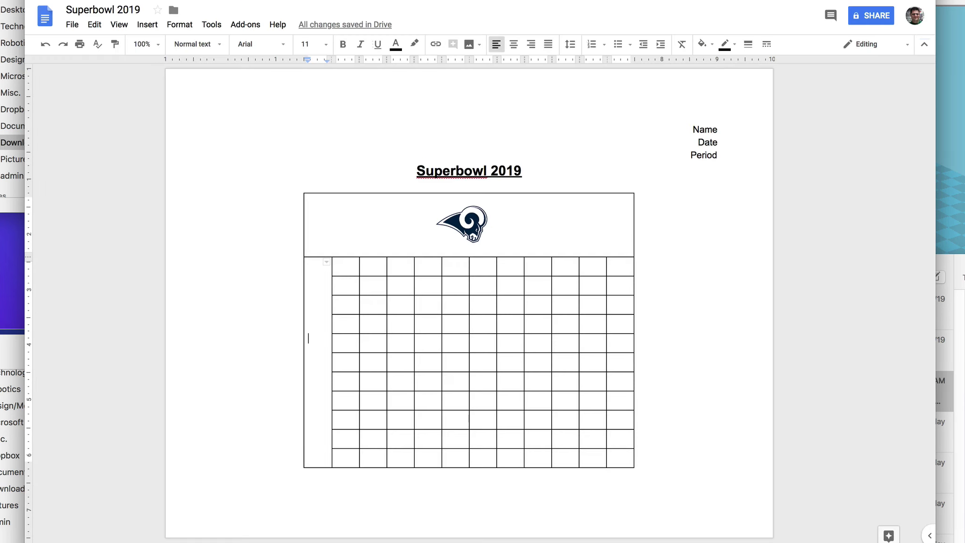
left_click(320, 351)
right_click(313, 345)
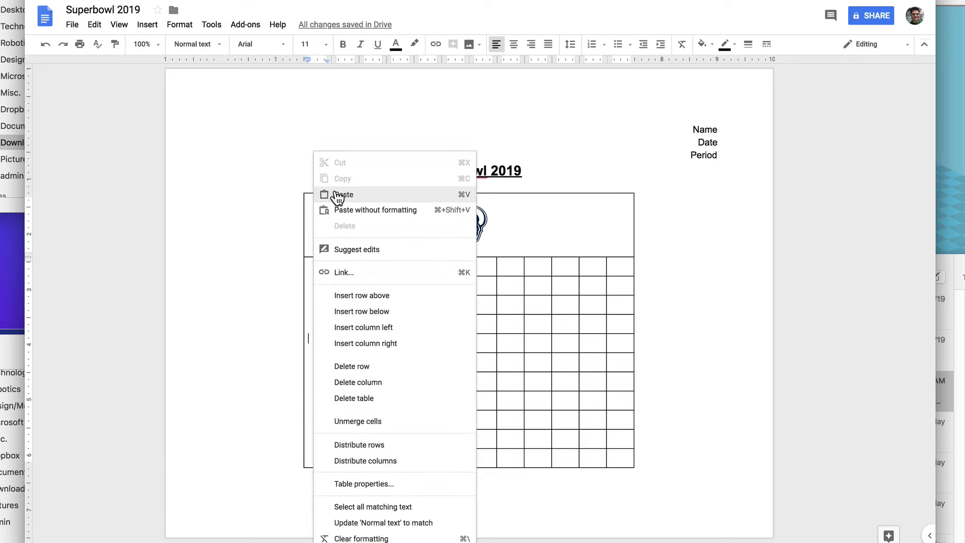
left_click(334, 193)
Enlarge the Patriots logo and widen the left column by moving the table's left edge outward.
left_click(319, 340)
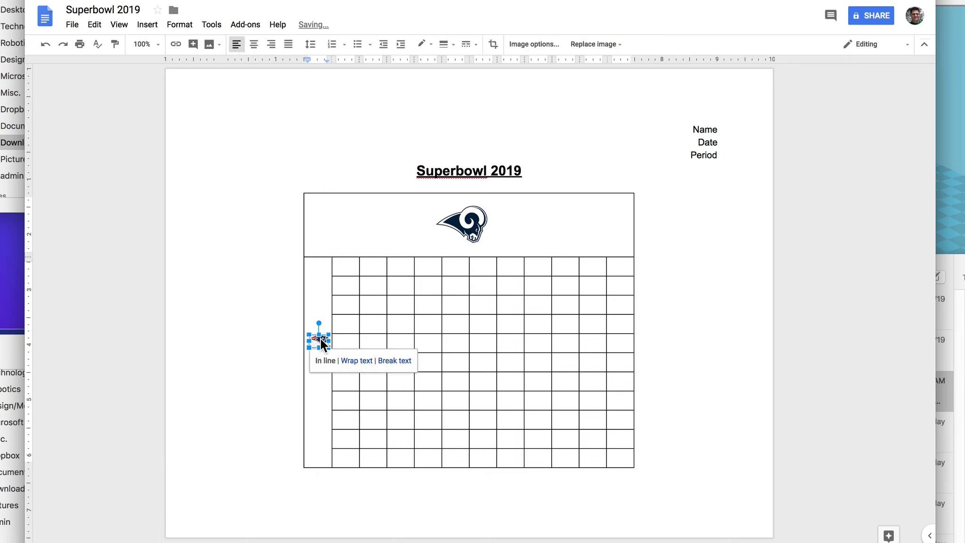
left_click_drag(329, 349, 339, 359)
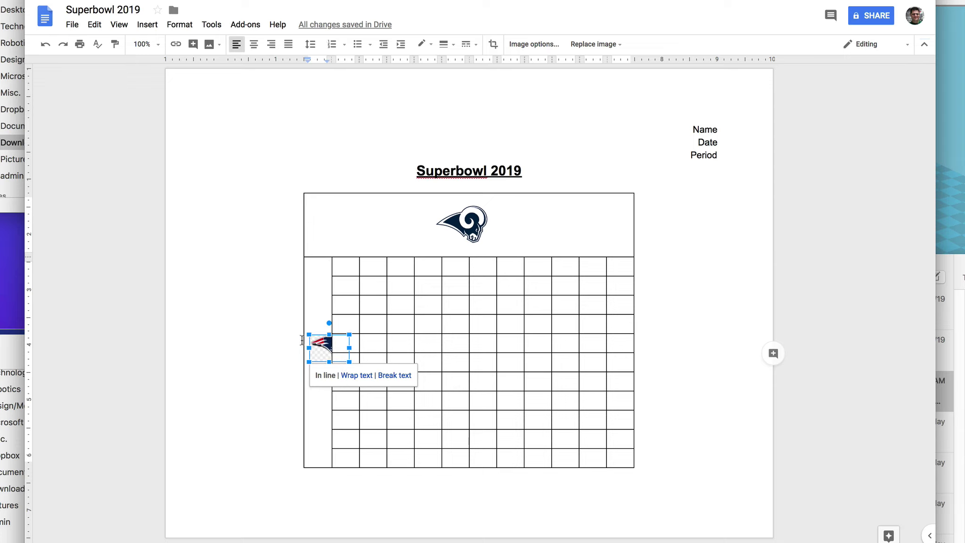
left_click_drag(303, 340, 286, 341)
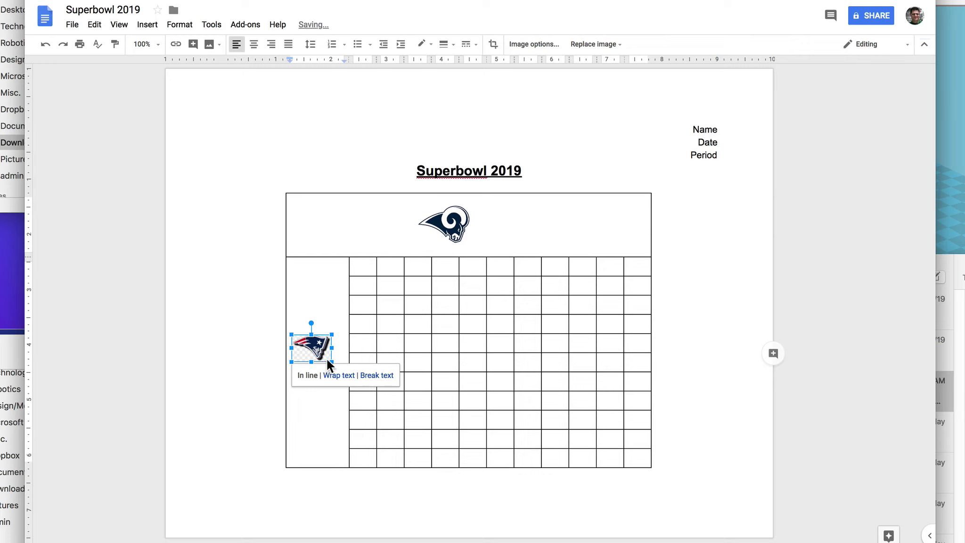
left_click_drag(332, 361, 341, 368)
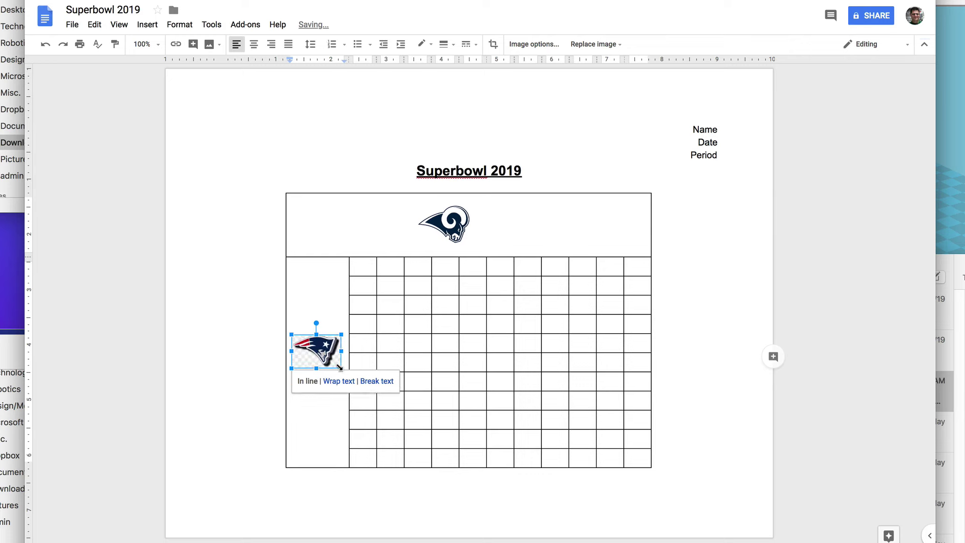
left_click(409, 229)
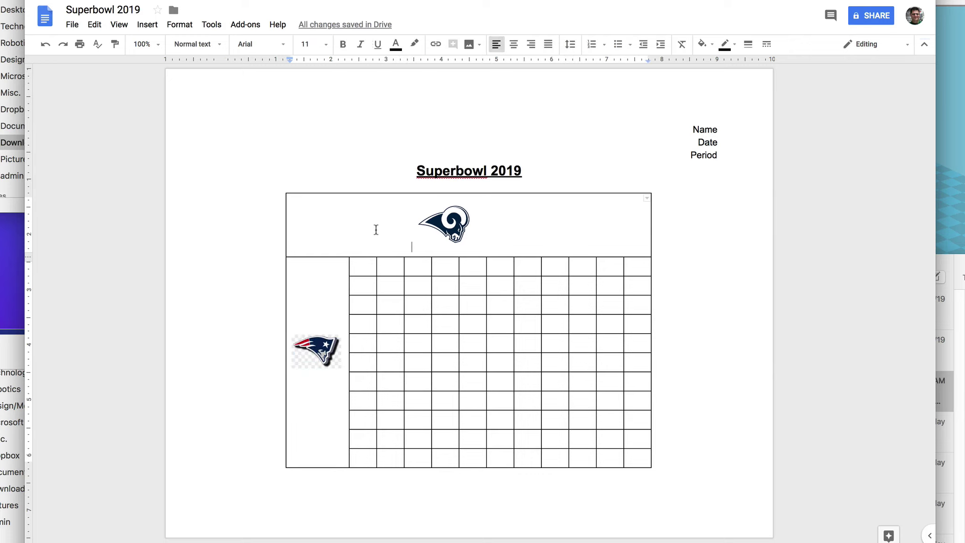